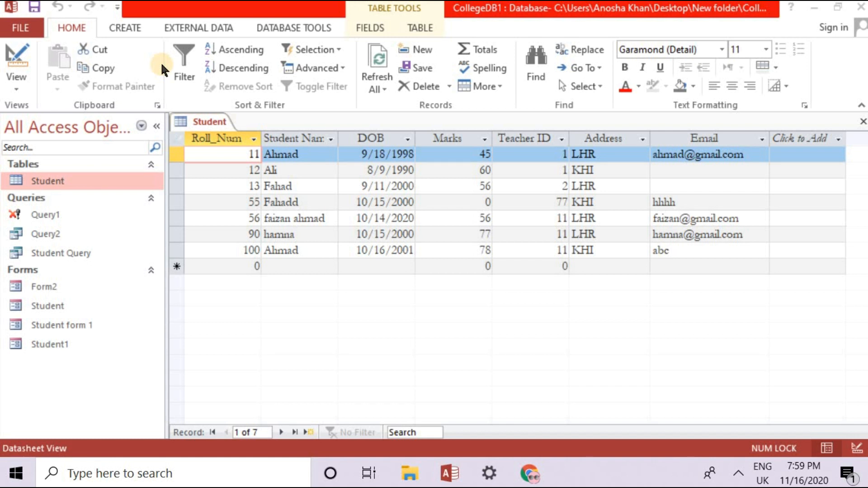
Step: Create a new query in design view based on the Student table and switch it to SQL view, ready to edit after SELECT
click(125, 28)
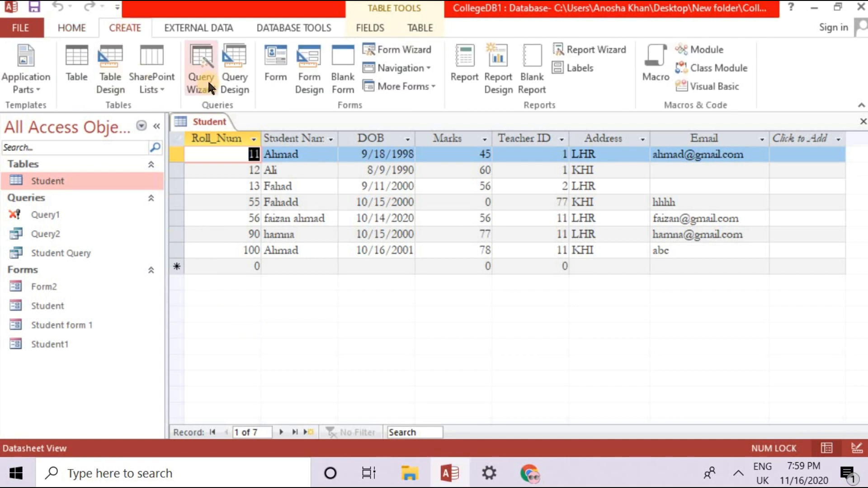
click(233, 89)
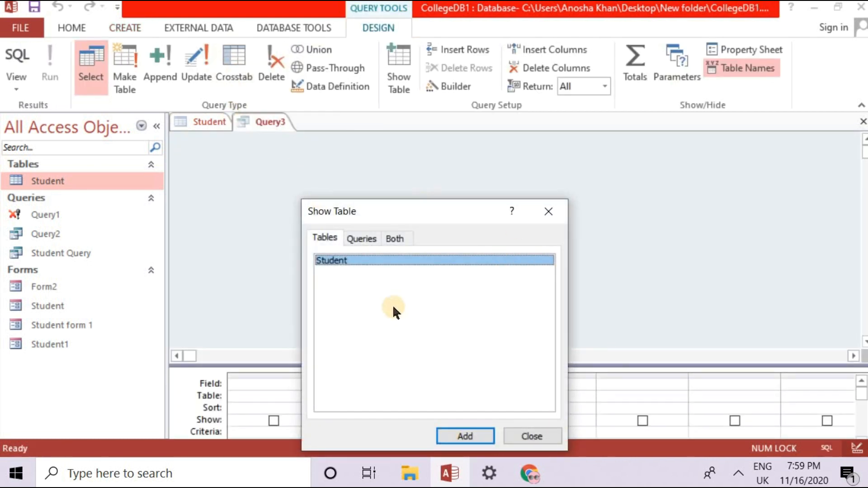
click(463, 438)
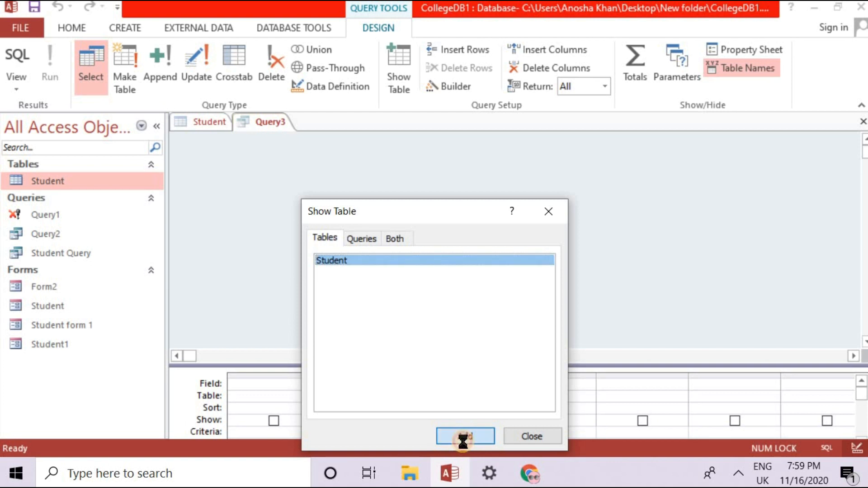
click(533, 438)
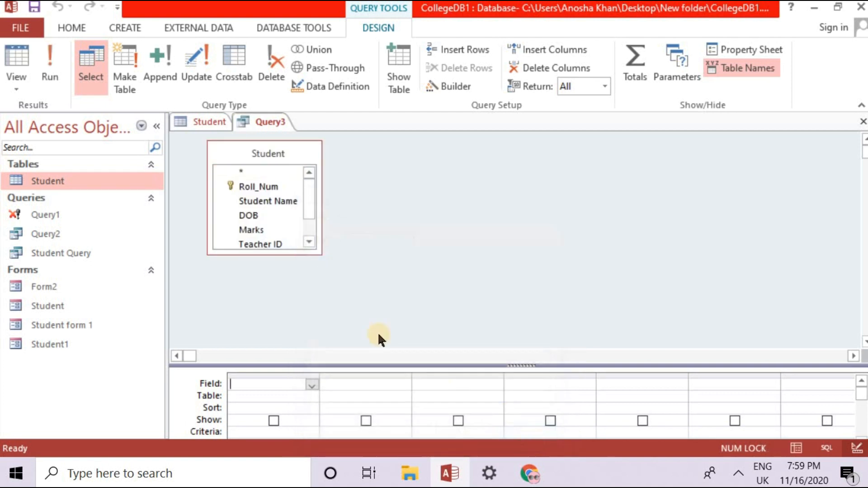
click(10, 89)
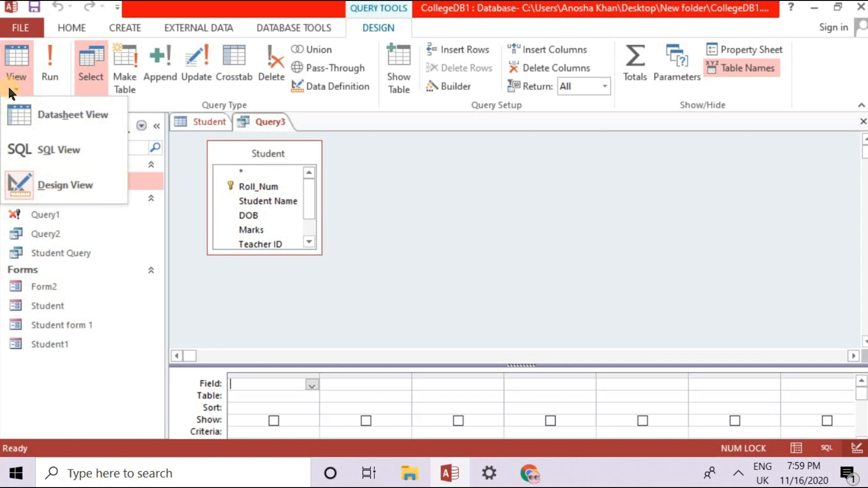
click(54, 147)
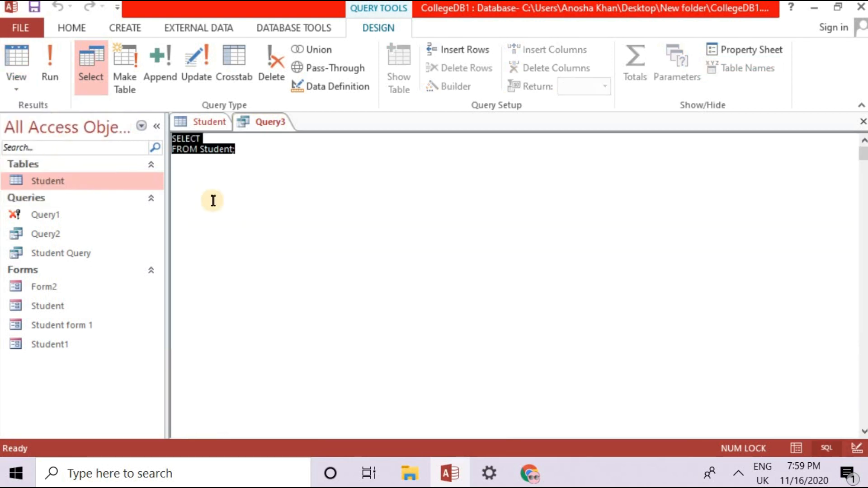
click(223, 185)
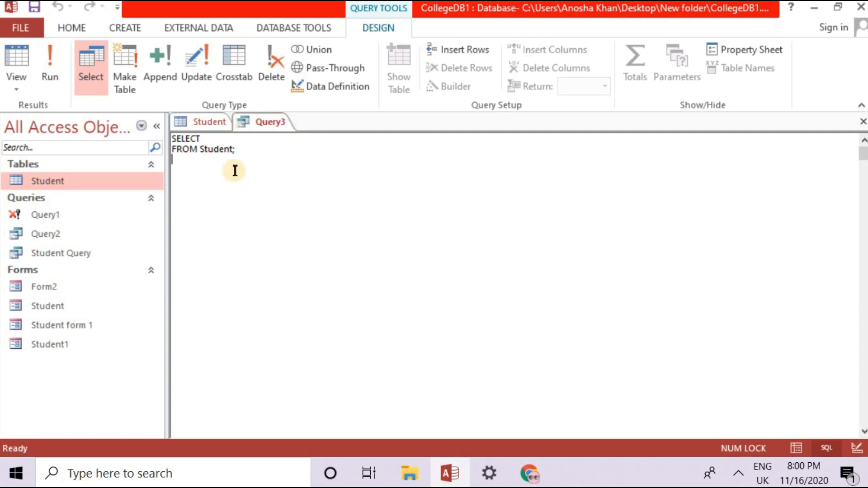
click(212, 138)
click(208, 122)
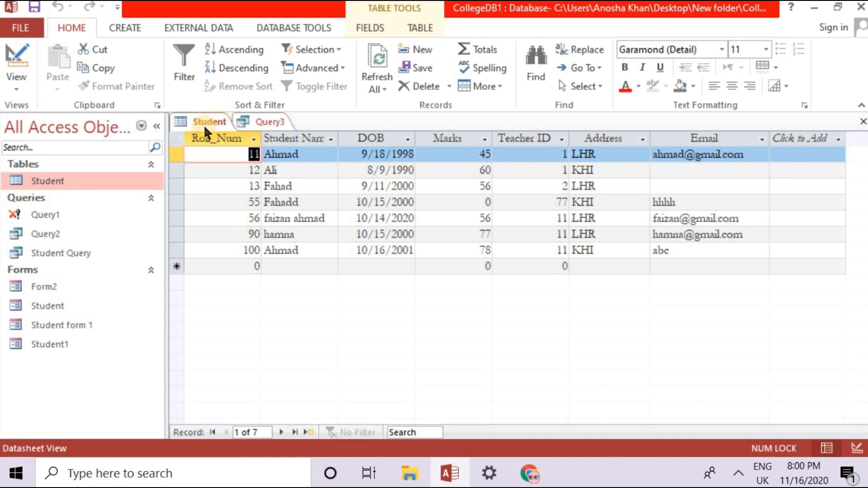
click(257, 119)
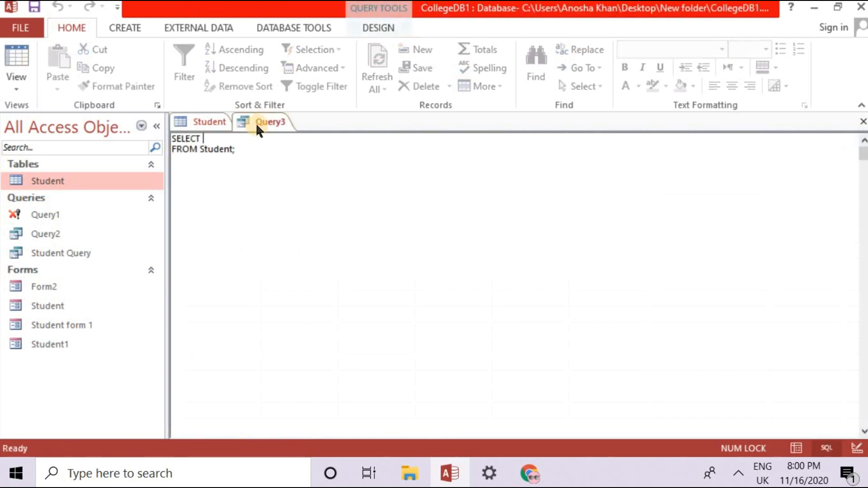
text(R)
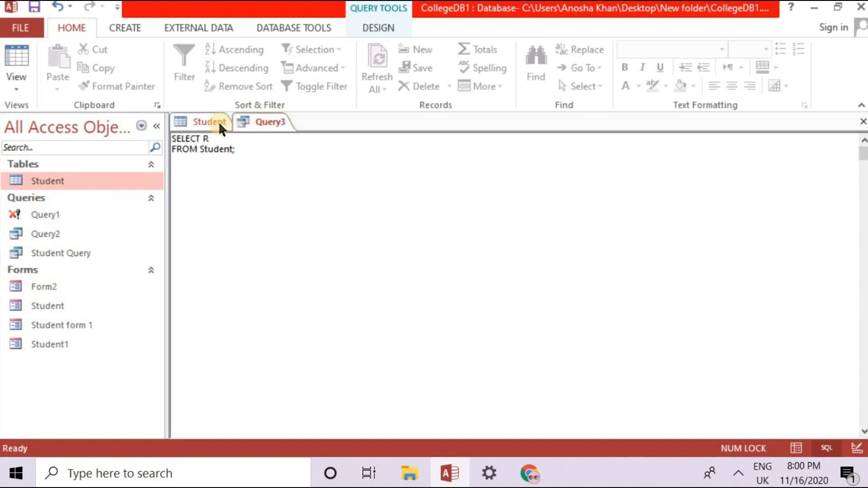
Step: Copy the Roll_Num field name from the Student table's design view and paste it after SELECT in the query, replacing the stray letter
click(204, 119)
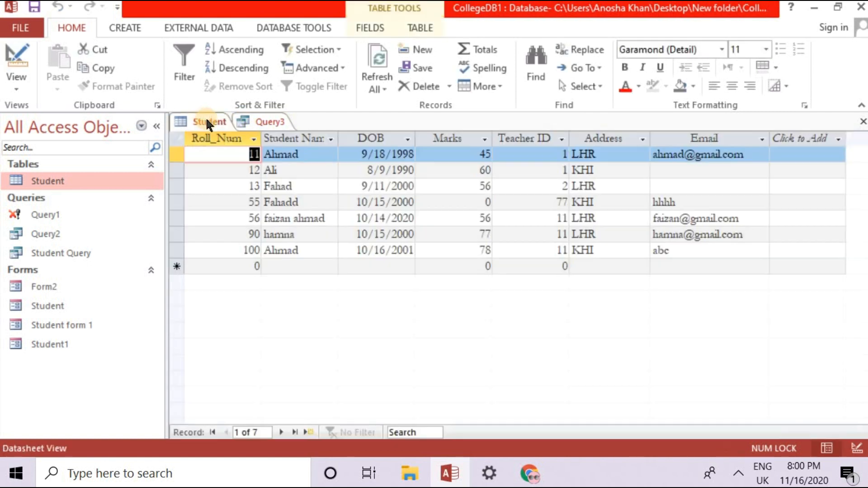
click(18, 86)
click(42, 145)
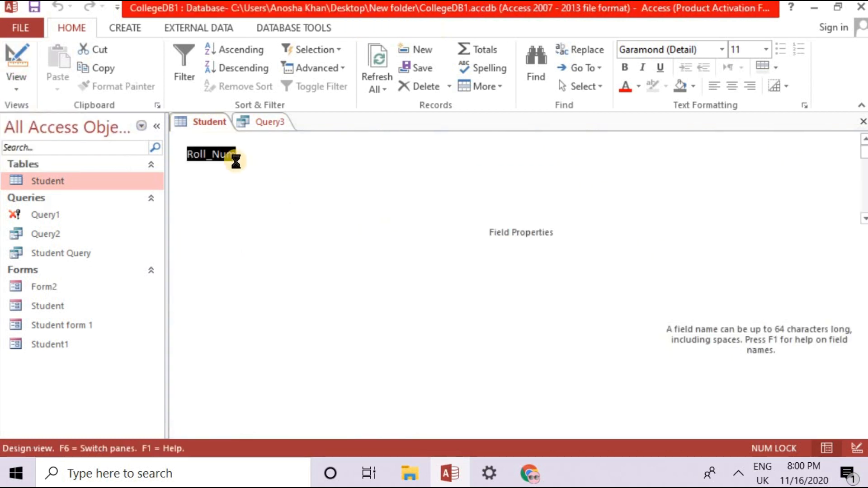
right_click(216, 154)
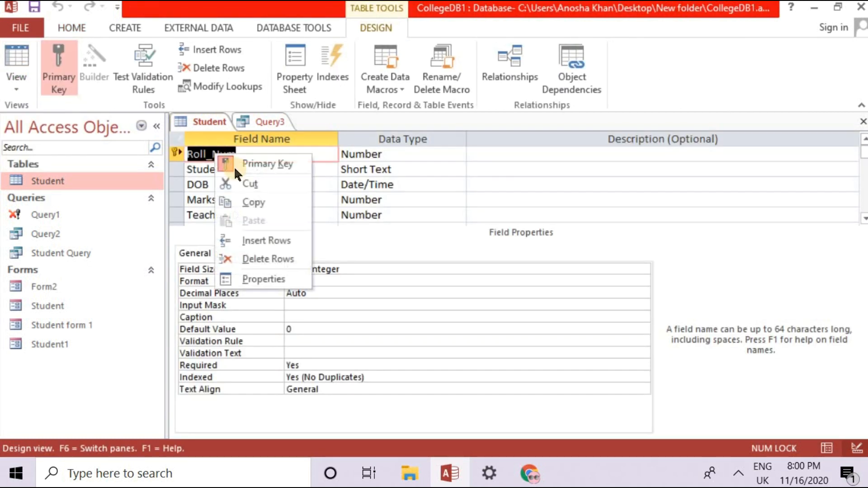
click(264, 203)
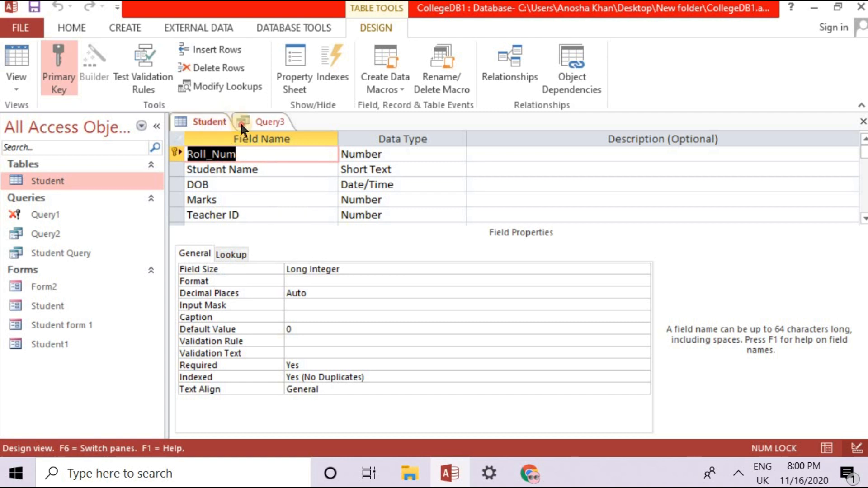
click(240, 122)
key(BackSpace)
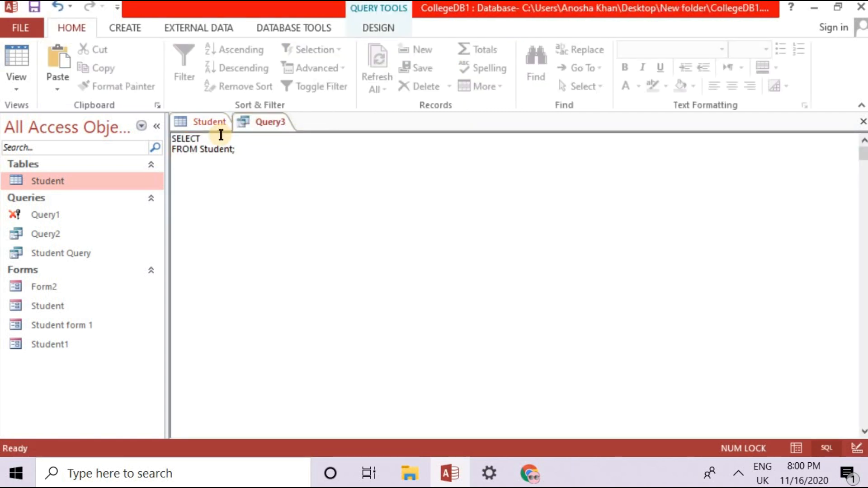
key(ctrl+v)
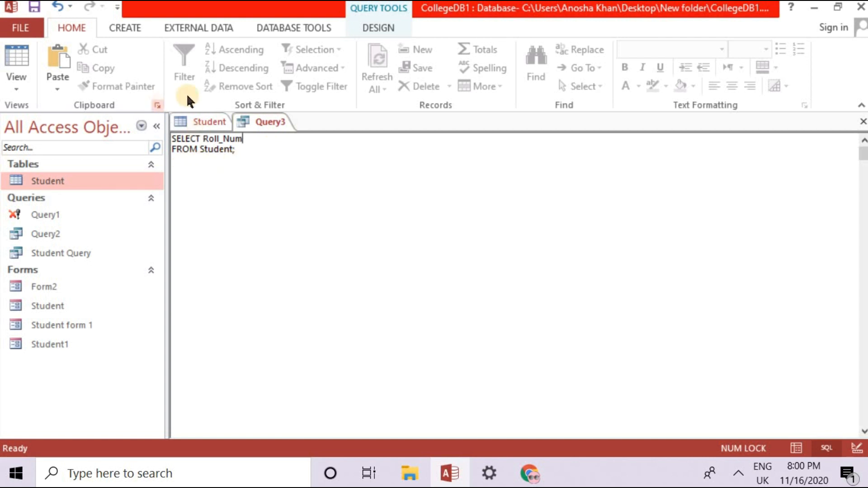
Step: Try to run the Roll_Num query while the Student table is still open in design view
click(379, 28)
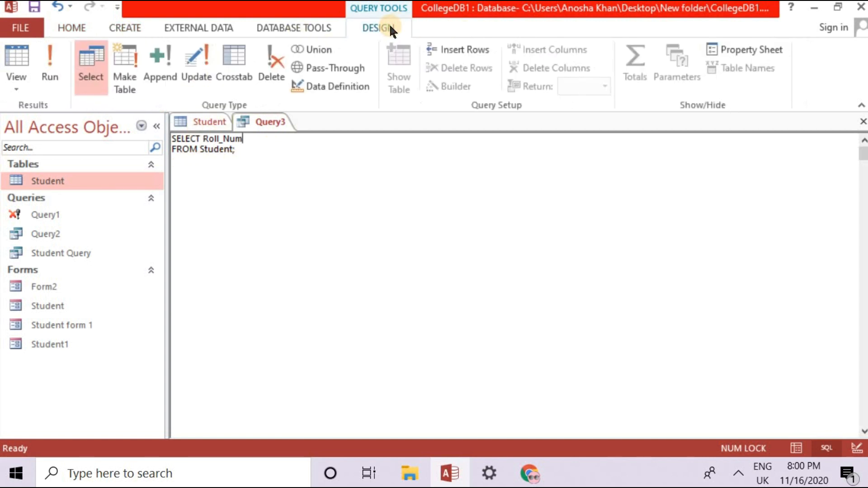
click(46, 66)
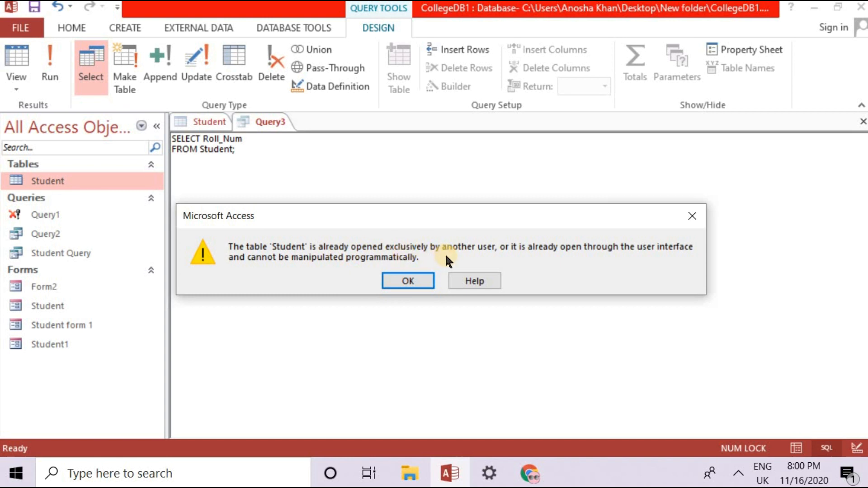
click(396, 278)
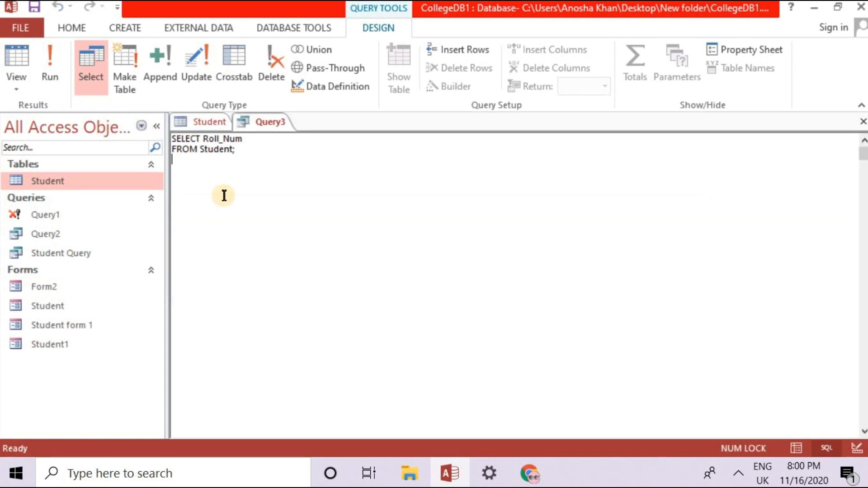
Step: Close the Student table and run the query that selects Roll_Num
click(193, 123)
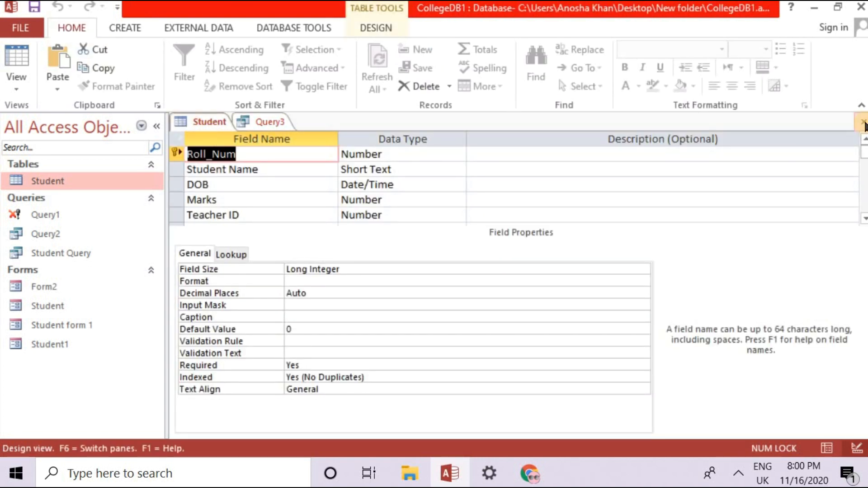
click(863, 121)
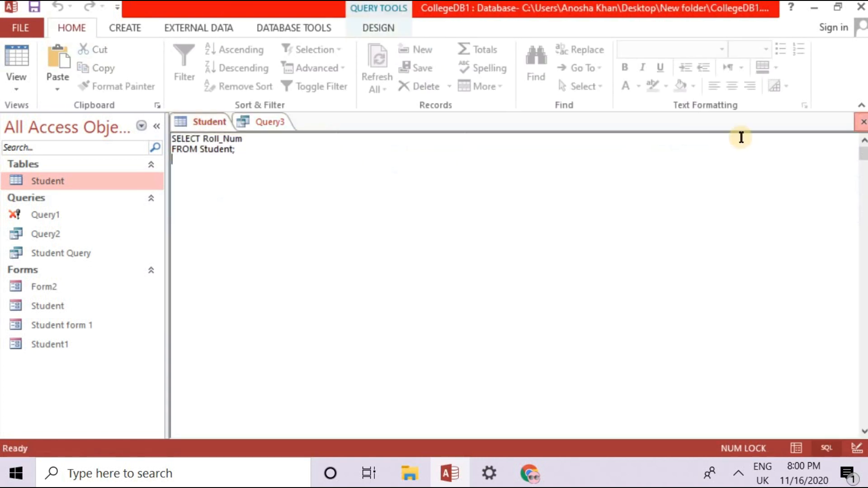
click(403, 28)
click(52, 68)
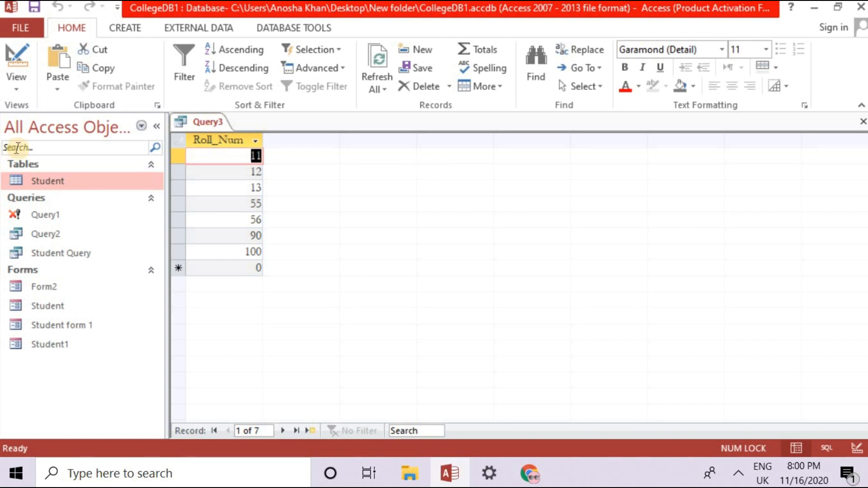
Step: Return the query to SQL view and add a comma after Roll_Num in the SELECT line
click(22, 85)
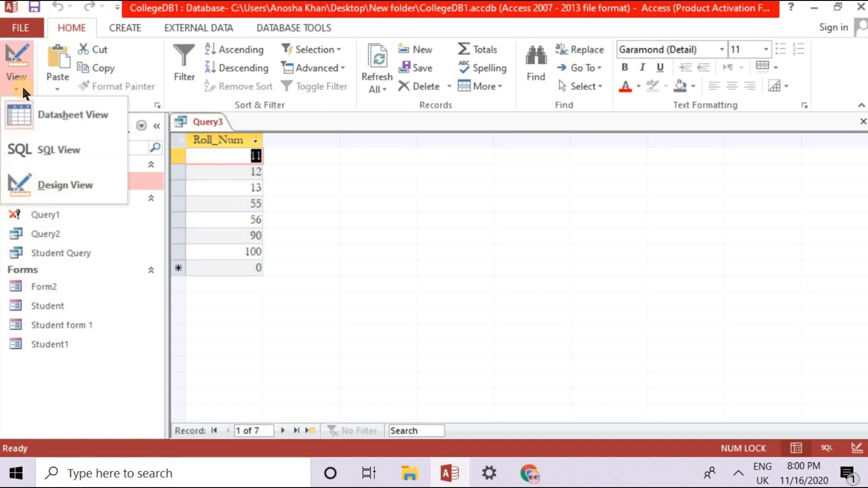
click(55, 154)
click(247, 139)
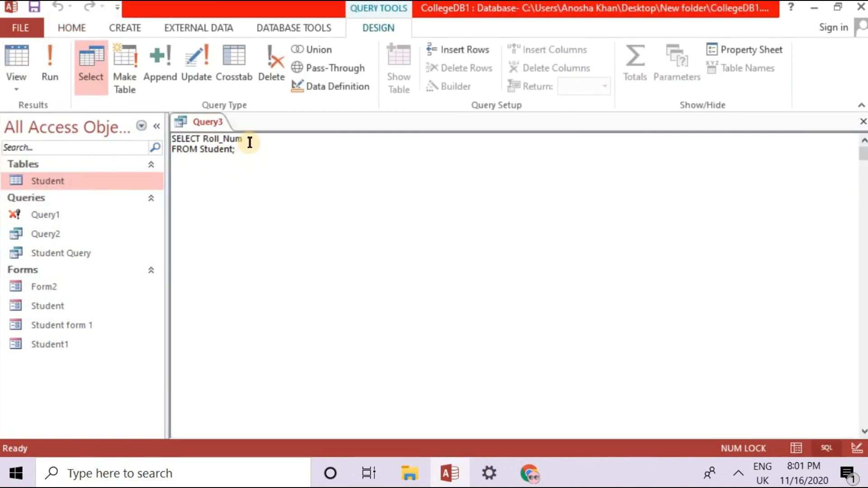
text(,)
Step: Open the Student table to check its field names and close it again
double_click(89, 177)
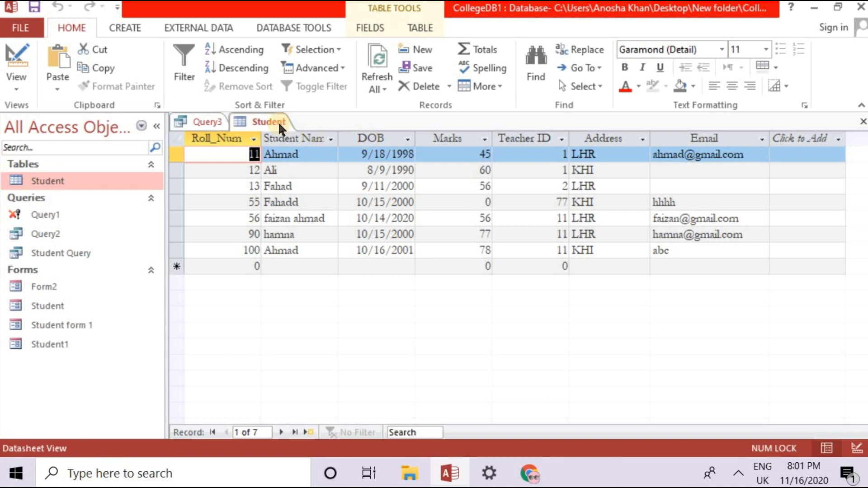
click(204, 121)
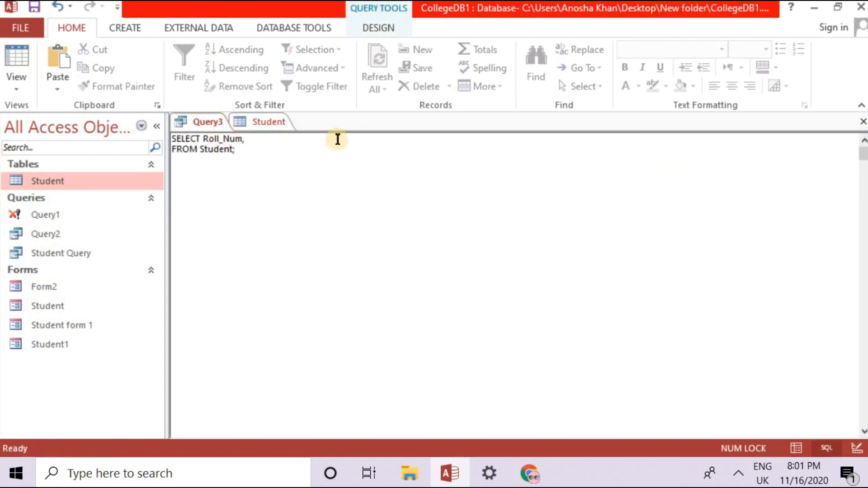
click(267, 122)
click(864, 122)
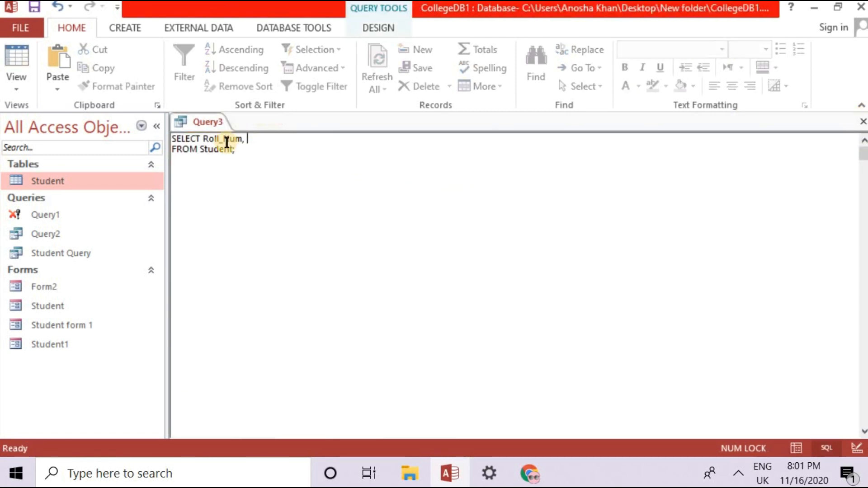
Step: Add DOB as the second field in the SELECT list and run the query
text(DO)
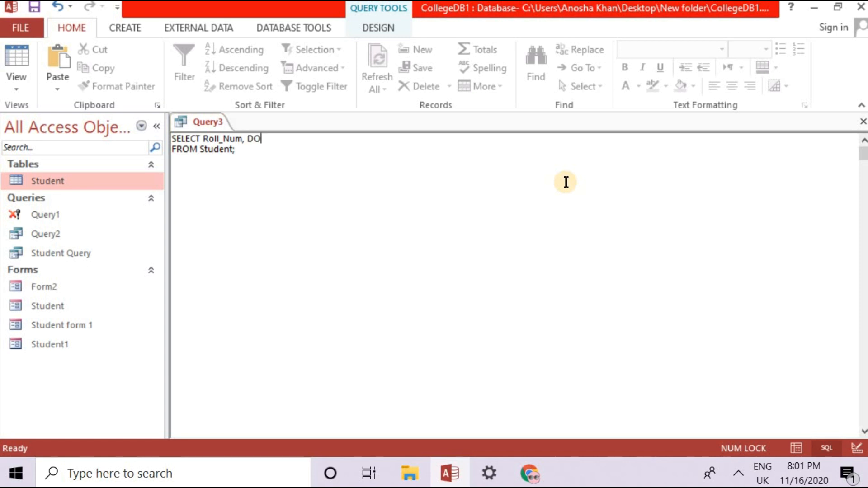
text(B)
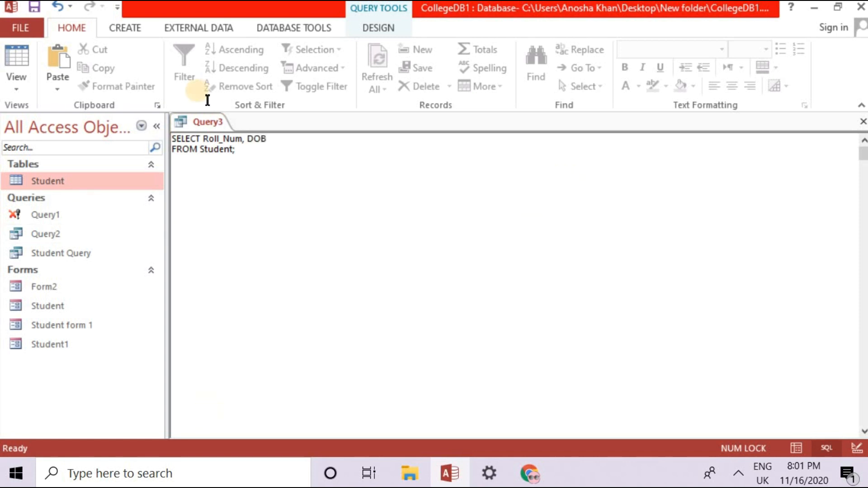
click(409, 28)
click(51, 69)
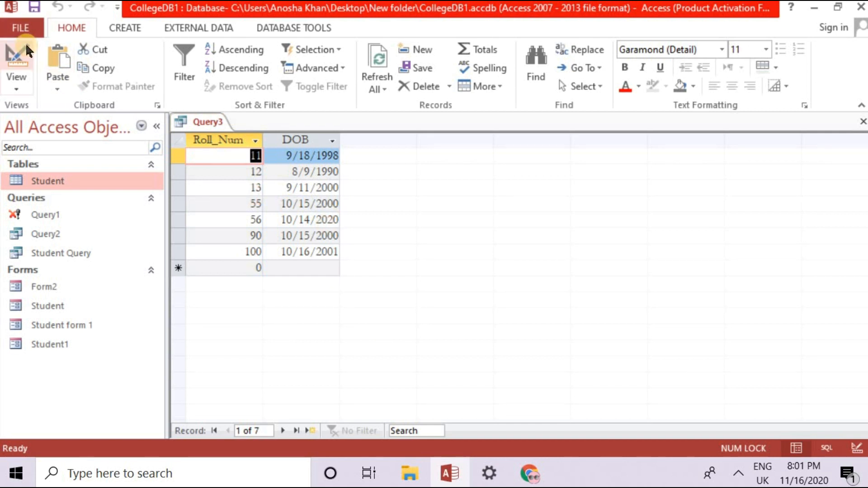
Step: Return to SQL view, replace the Roll_Num, DOB field list with * to select all Student fields, and run the query
click(22, 85)
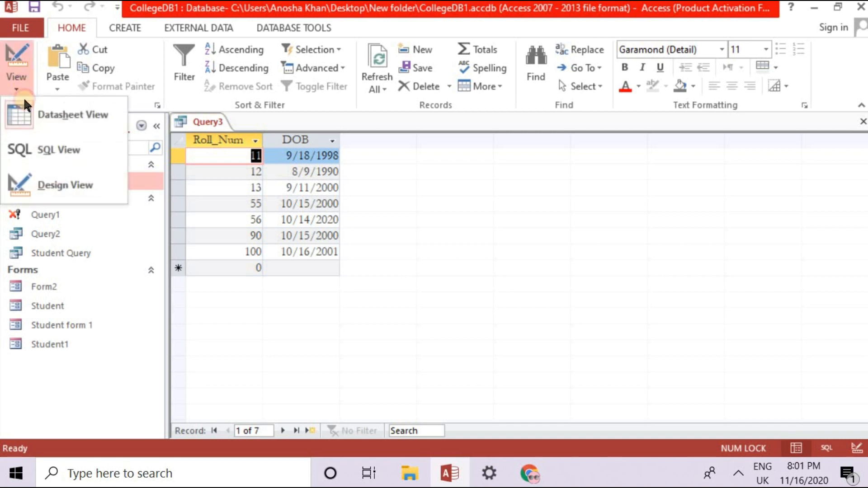
click(42, 143)
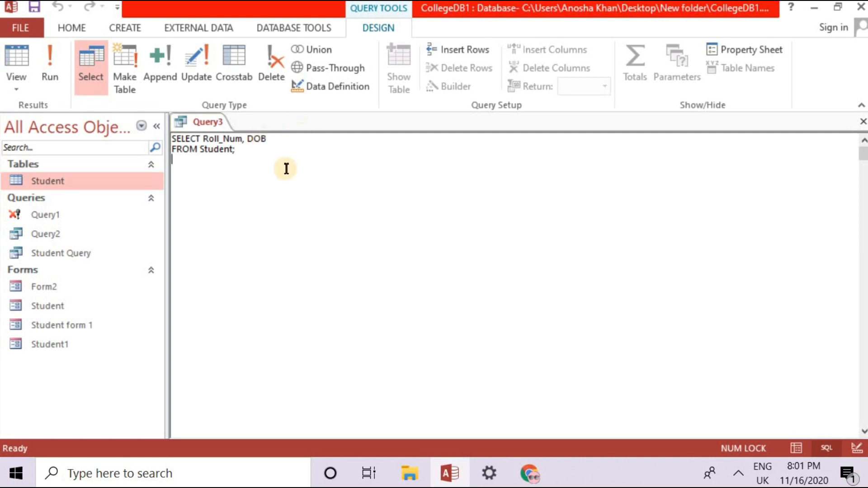
click(234, 149)
click(304, 141)
key(BackSpace)
key(BackSpace)
key(BackSpace)
key(BackSpace)
key(BackSpace)
key(BackSpace)
key(BackSpace)
key(BackSpace)
key(BackSpace)
key(BackSpace)
key(BackSpace)
key(BackSpace)
key(BackSpace)
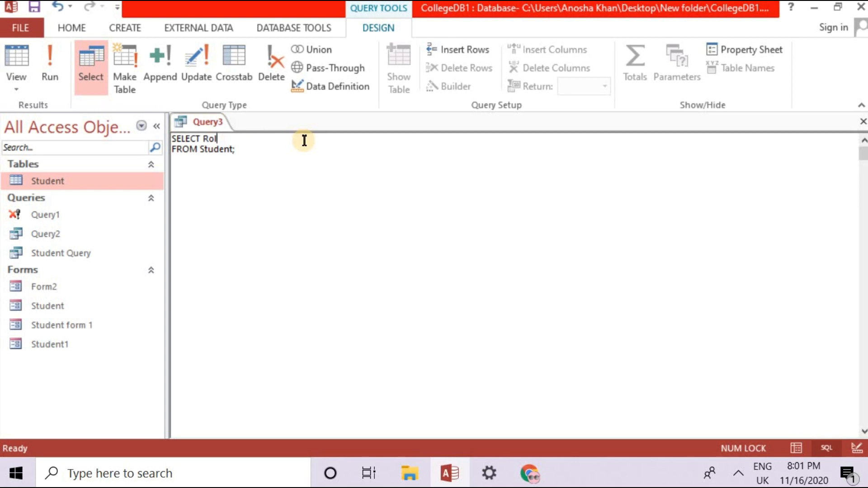
text(*)
click(42, 72)
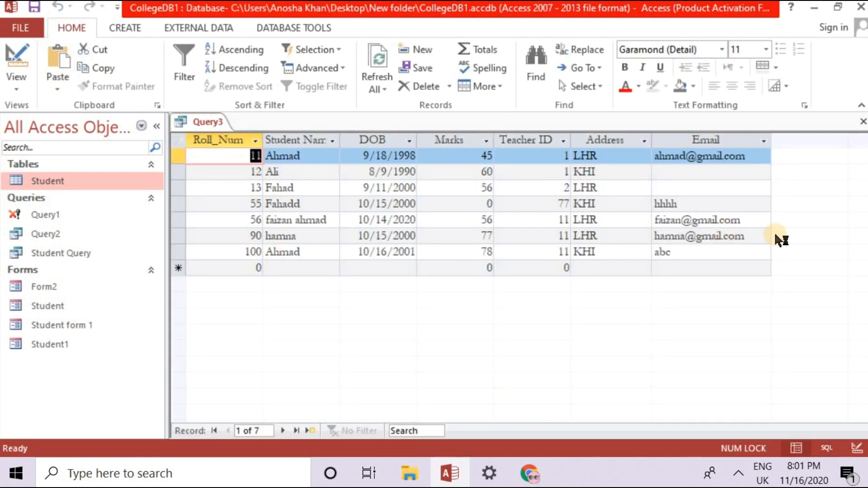
Step: Switch the query from its results to Design view
click(13, 86)
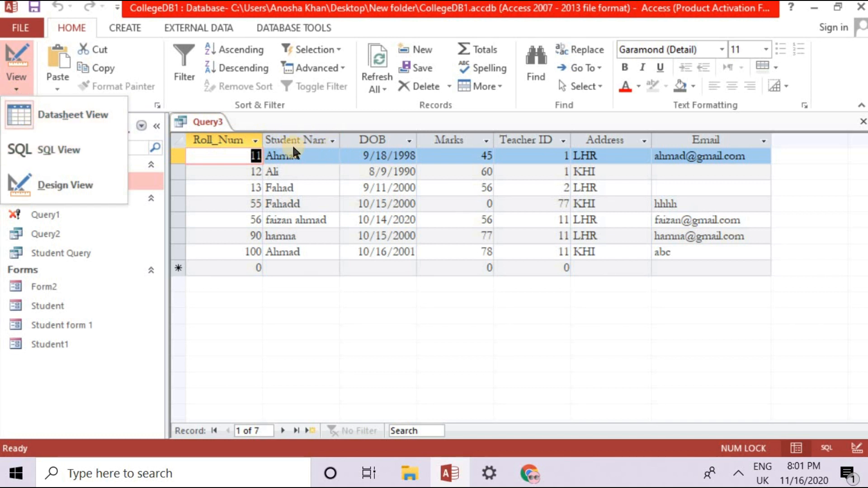
click(304, 140)
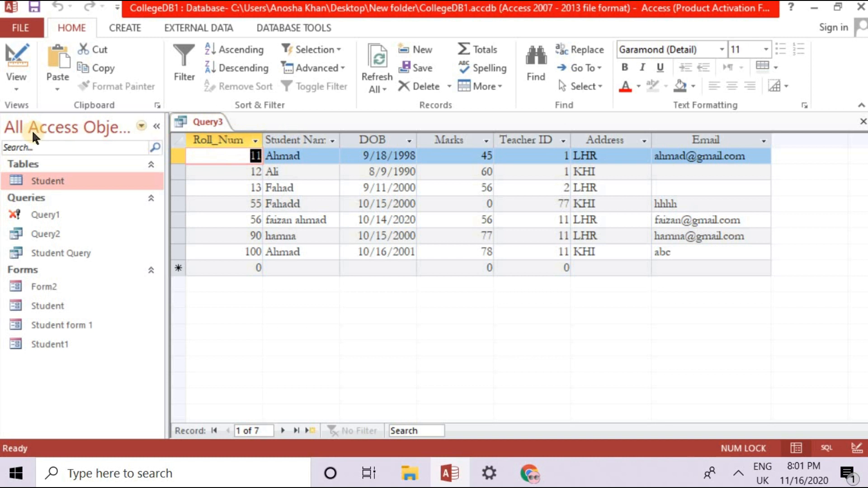
click(16, 89)
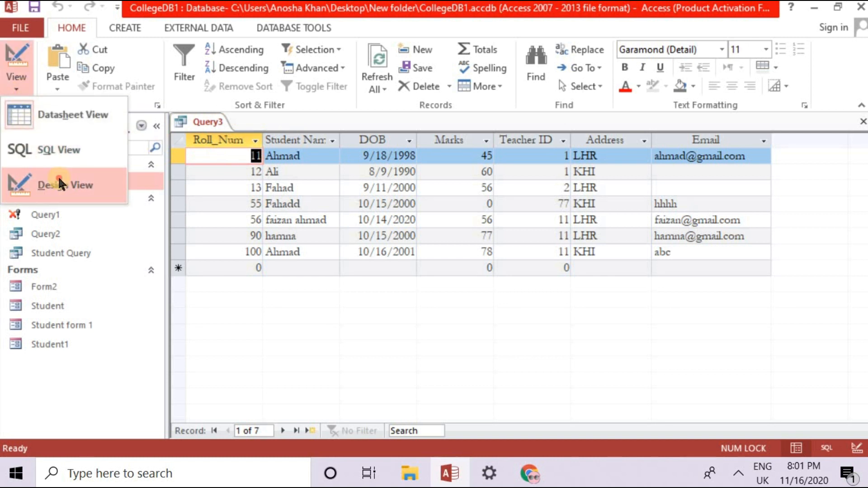
click(58, 176)
click(20, 89)
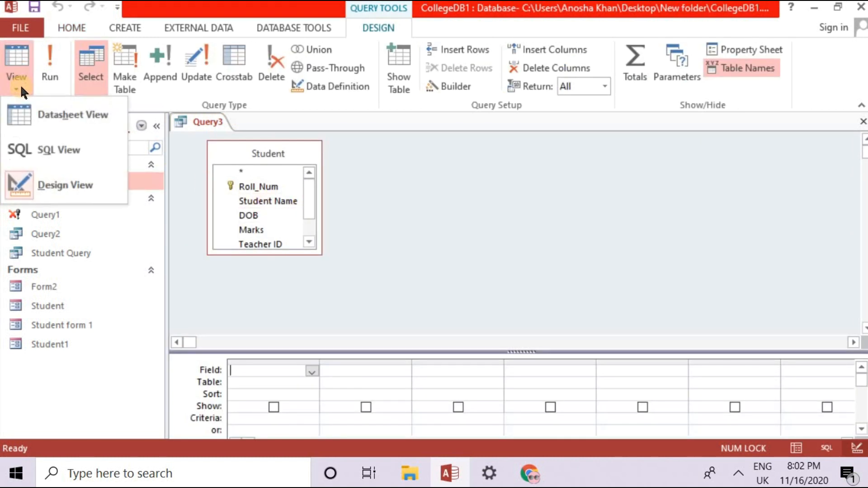
click(53, 172)
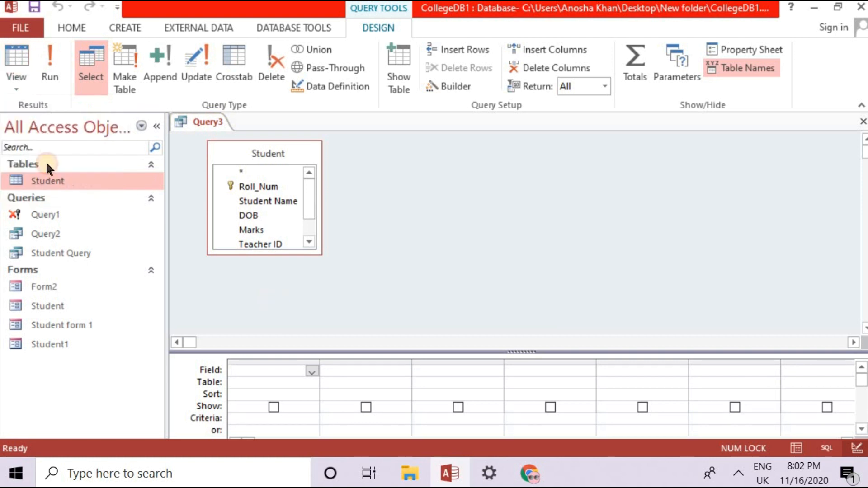
Step: Open the Student table in Design view, copy the Student Name field name, and close the table
double_click(58, 178)
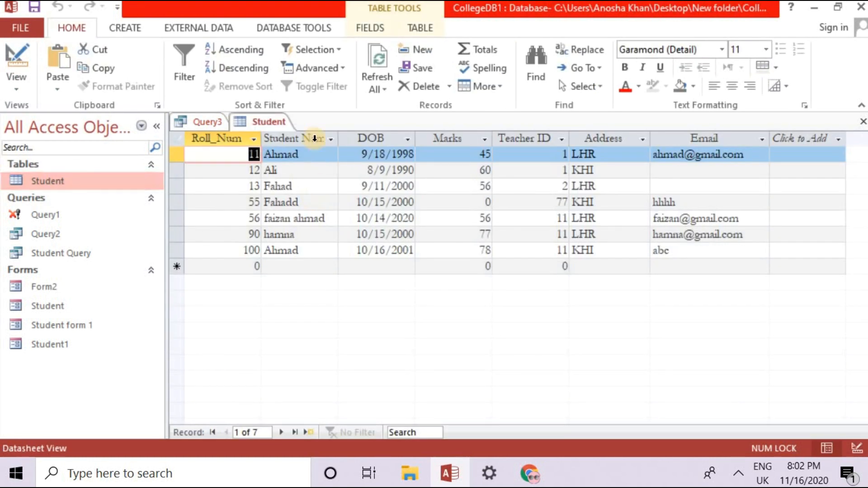
click(293, 141)
click(17, 83)
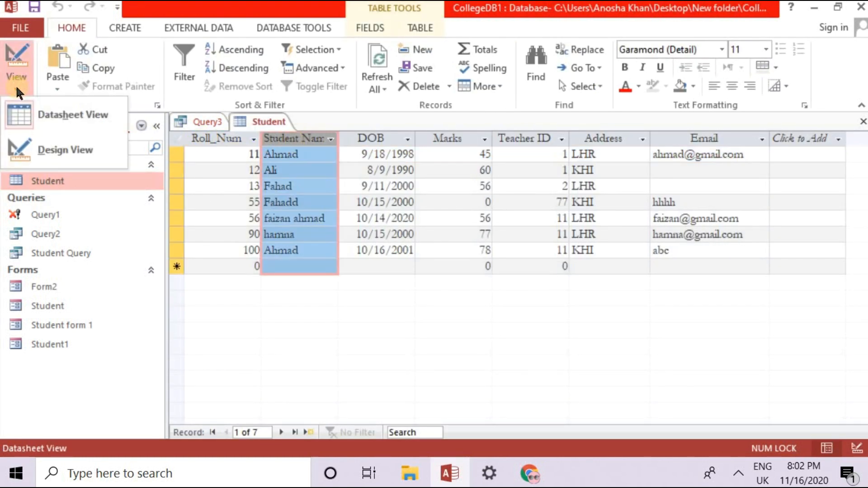
click(36, 145)
click(188, 170)
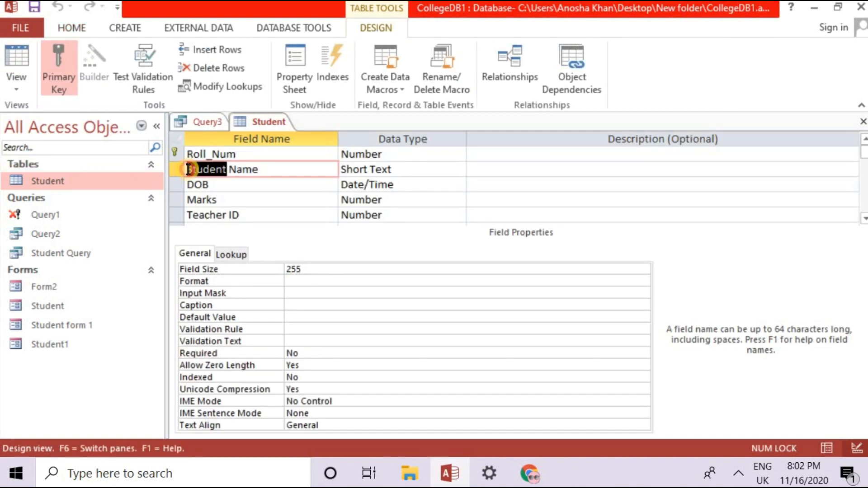
click(193, 169)
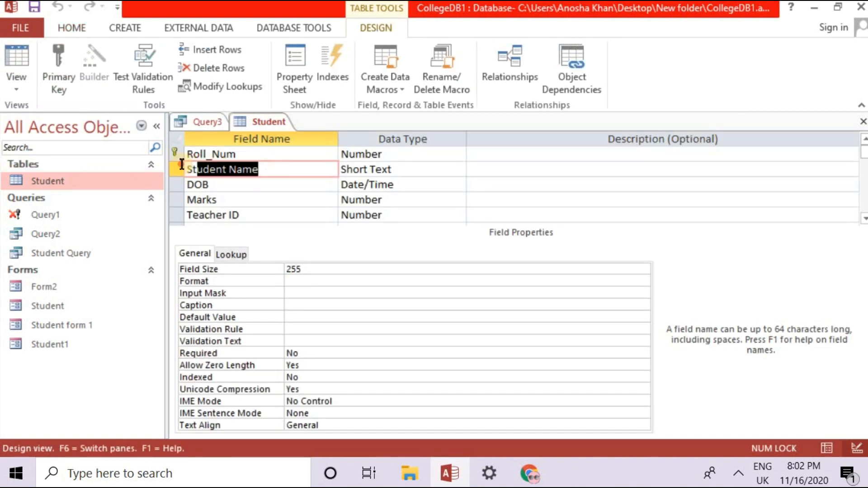
right_click(228, 169)
click(250, 215)
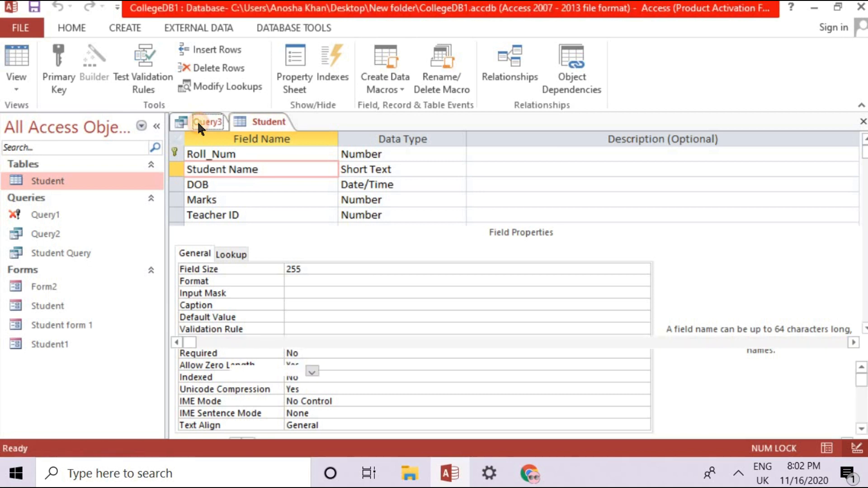
click(201, 123)
click(245, 121)
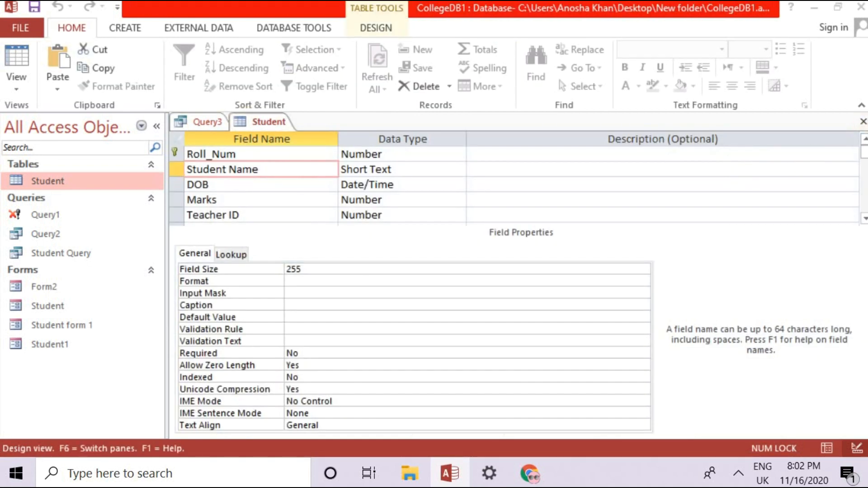
click(863, 122)
Step: Return the query to SQL view, replace * with Student Name in the SELECT line, and try to run the query
click(17, 88)
click(25, 148)
click(229, 141)
key(BackSpace)
text(Student Name)
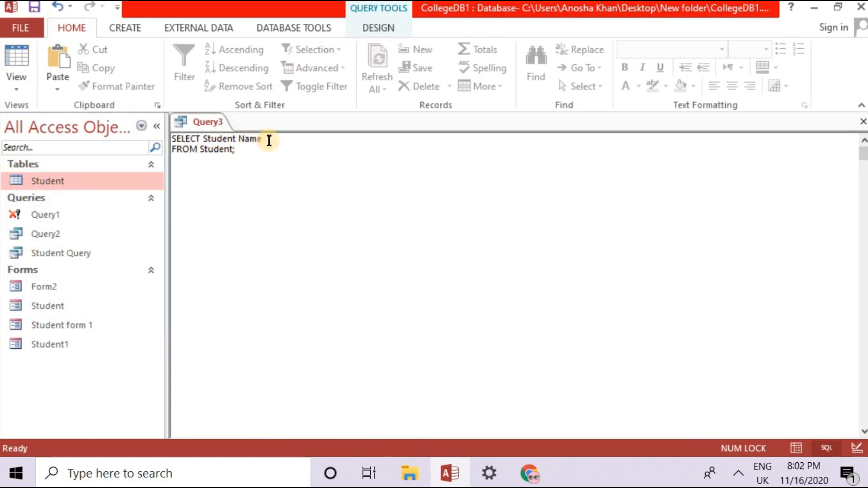
click(371, 28)
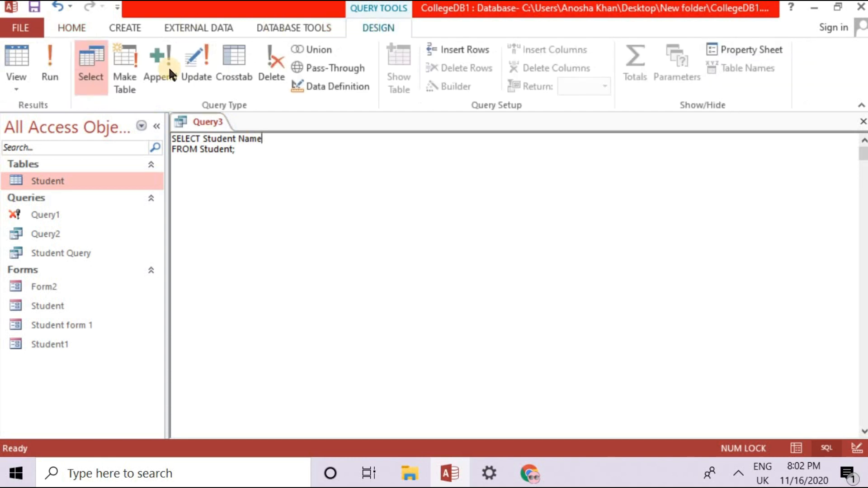
click(50, 63)
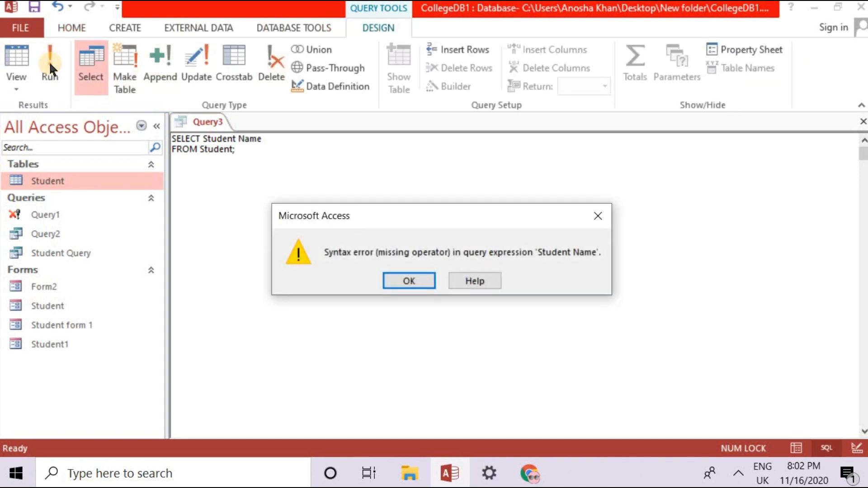
click(414, 281)
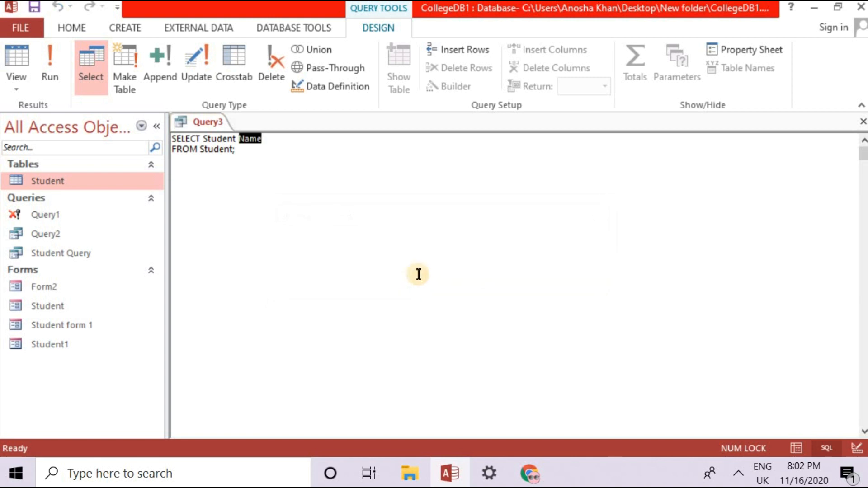
Step: Enclose Student Name in square brackets in the SELECT line and run the query
click(200, 142)
text([)
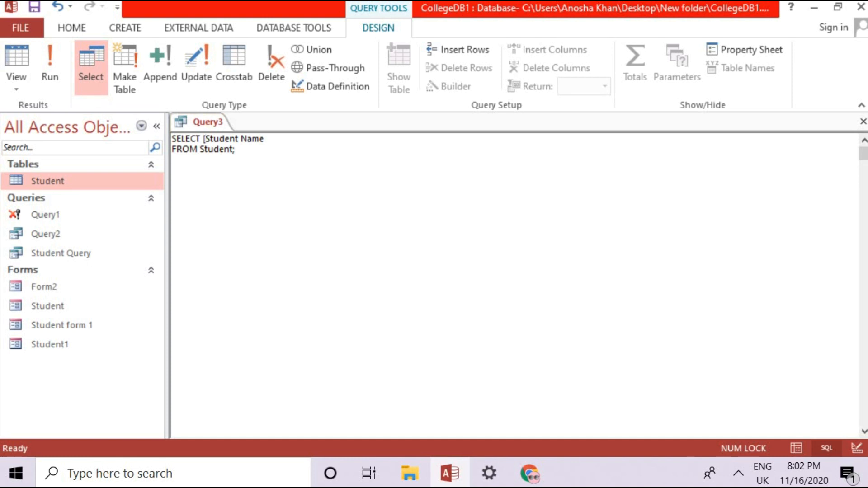
key(Right)
key(Right)
key(Right)
key(Right)
key(Right)
key(Right)
key(Right)
key(Right)
key(Right)
key(Right)
key(Right)
key(Right)
text(])
click(47, 67)
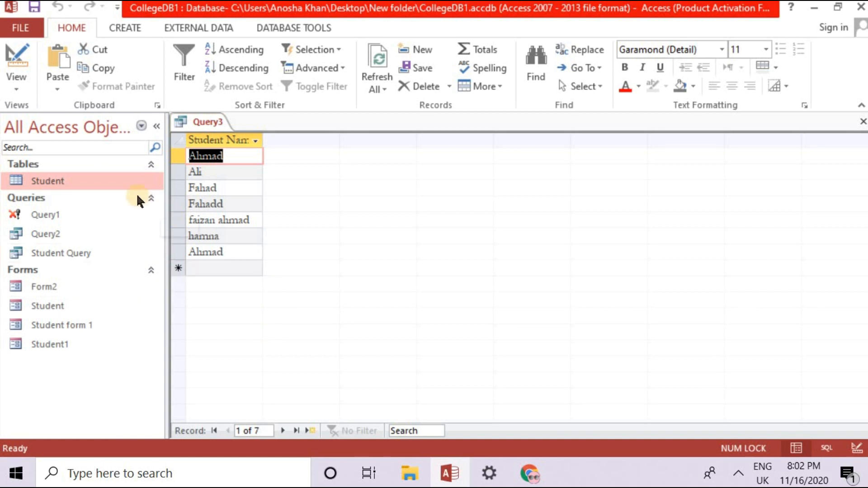
Step: Return to SQL view and replace [Student Name] with * in the SELECT line
click(14, 89)
click(39, 141)
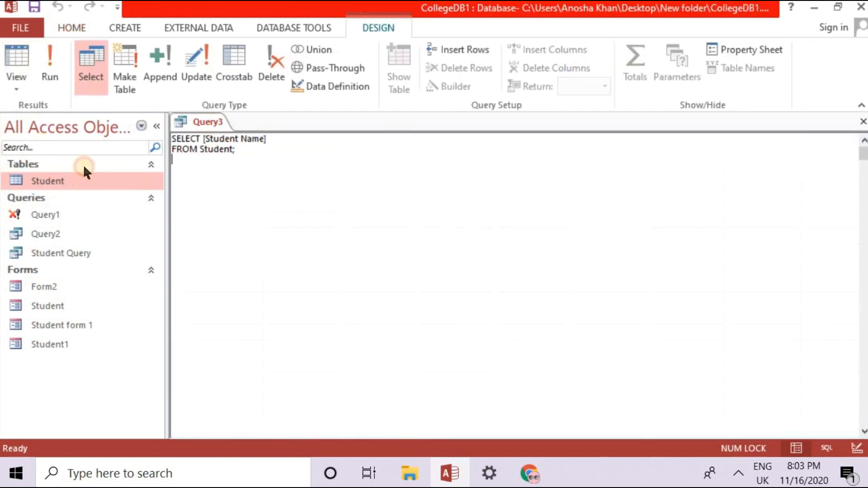
click(275, 151)
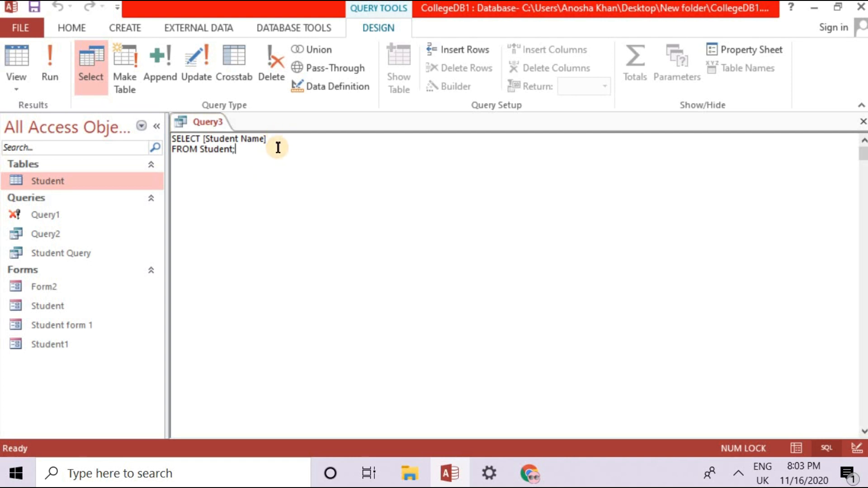
click(278, 139)
key(BackSpace)
key(BackSpace)
key(BackSpace)
key(BackSpace)
key(BackSpace)
key(BackSpace)
key(BackSpace)
key(BackSpace)
key(BackSpace)
key(BackSpace)
key(BackSpace)
key(BackSpace)
key(BackSpace)
key(BackSpace)
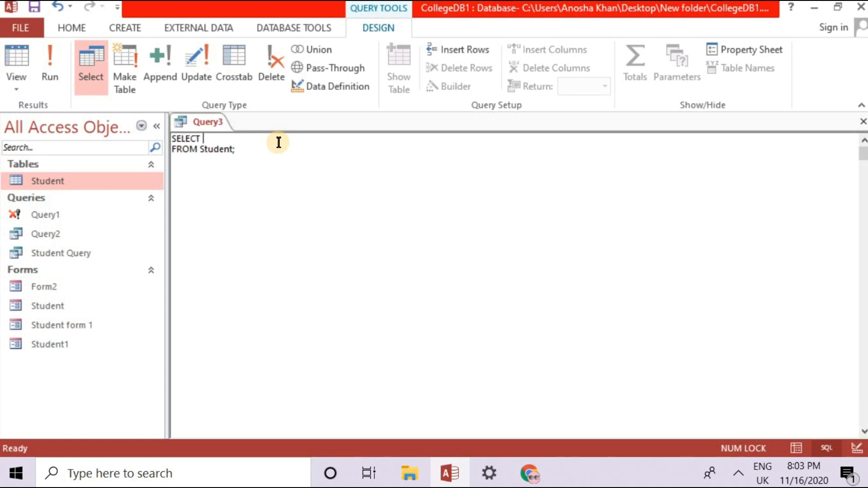
text(*)
Step: Add the clause Where Roll_Num=12; below the FROM line, run the query, and check the returned record's Address
click(245, 148)
key(Return)
text(Where Roll_Num)
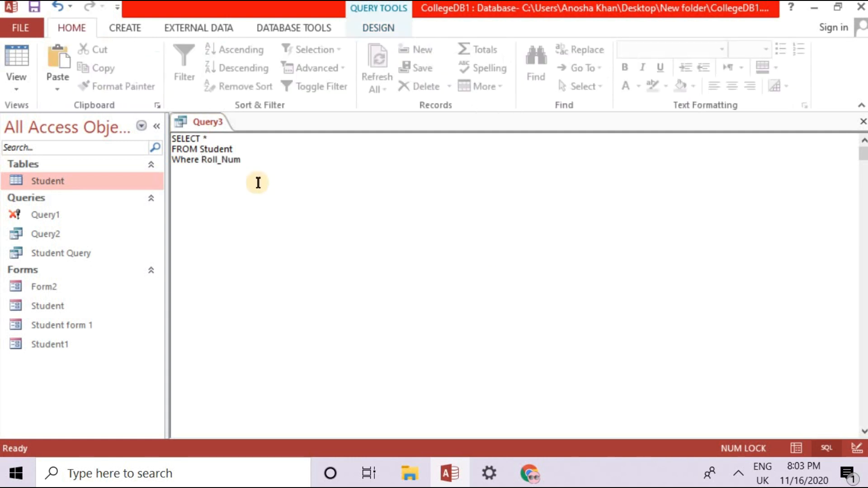
text(=12;)
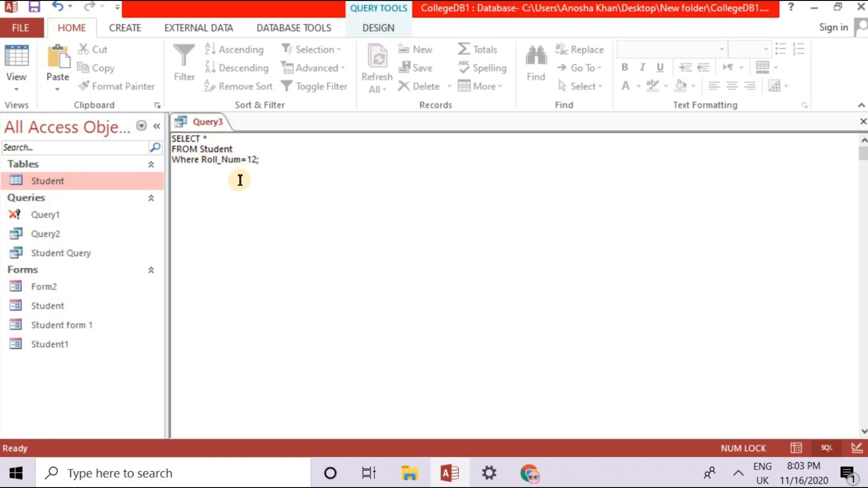
click(374, 31)
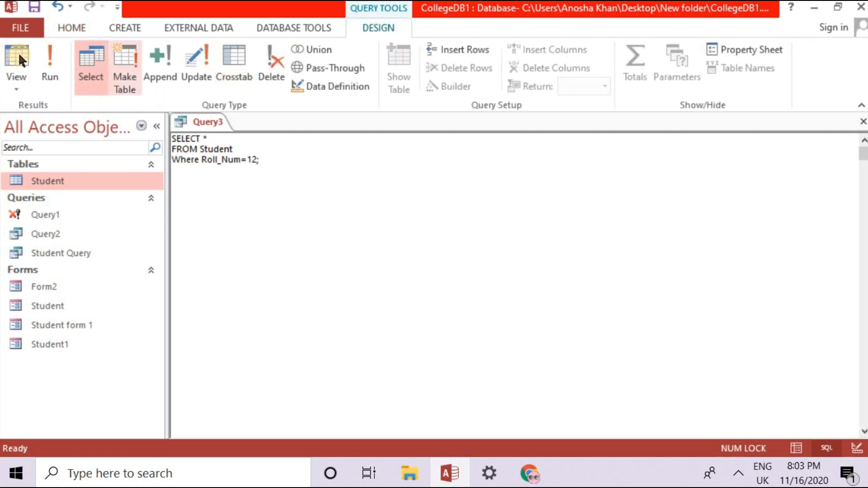
click(41, 70)
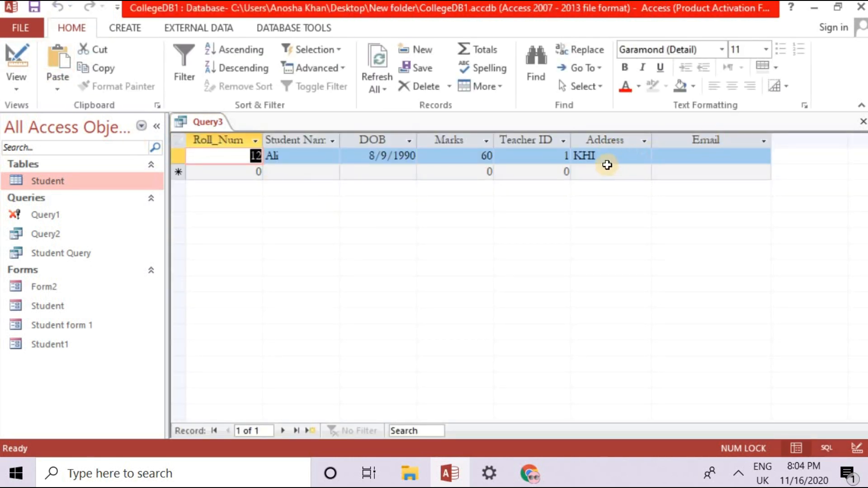
click(583, 154)
double_click(582, 154)
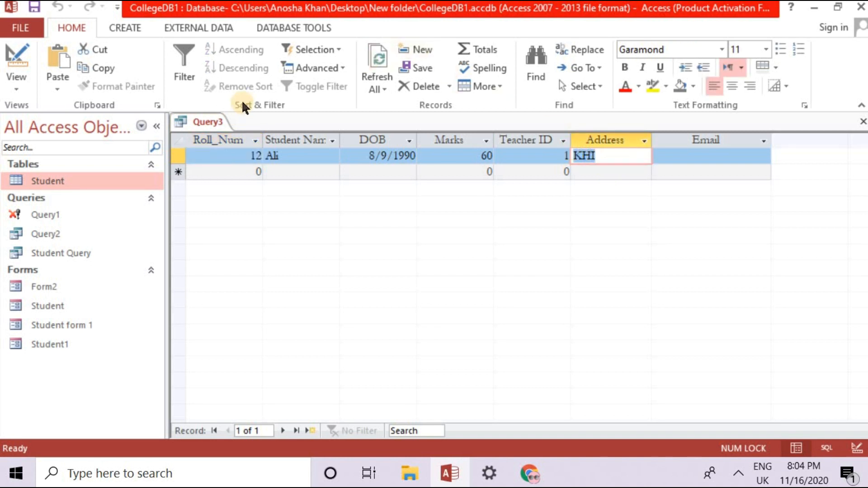
Step: Return to SQL view, delete the Roll_Num=12 condition after Where, and check the Address field in the Student table
click(193, 122)
click(14, 85)
click(33, 149)
drag(259, 159, 204, 160)
key(BackSpace)
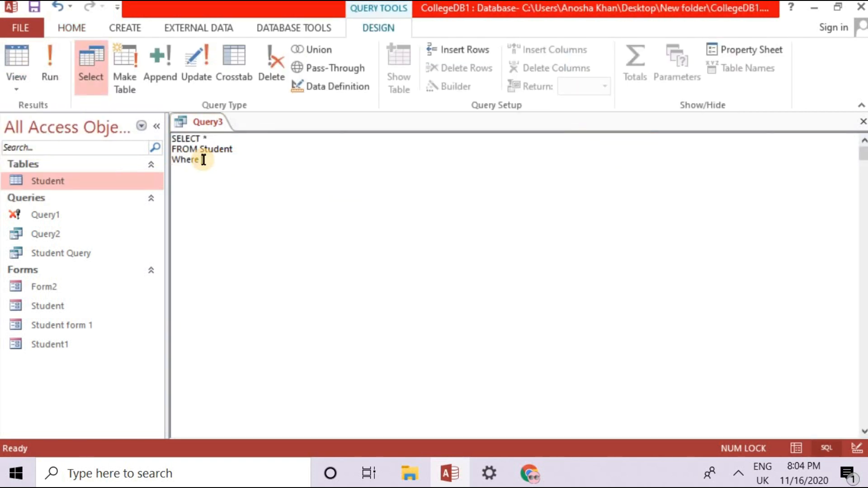
double_click(101, 180)
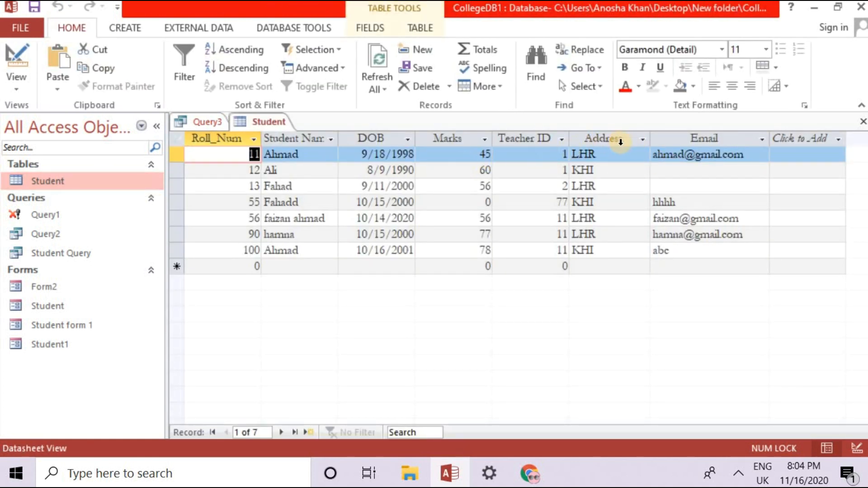
click(205, 122)
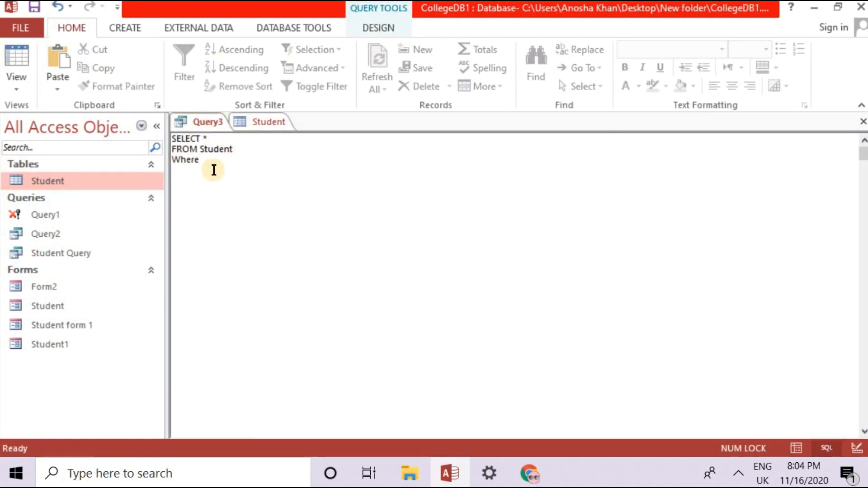
Step: Complete the Where clause with the condition Adress='KHI';
text(Adress=)
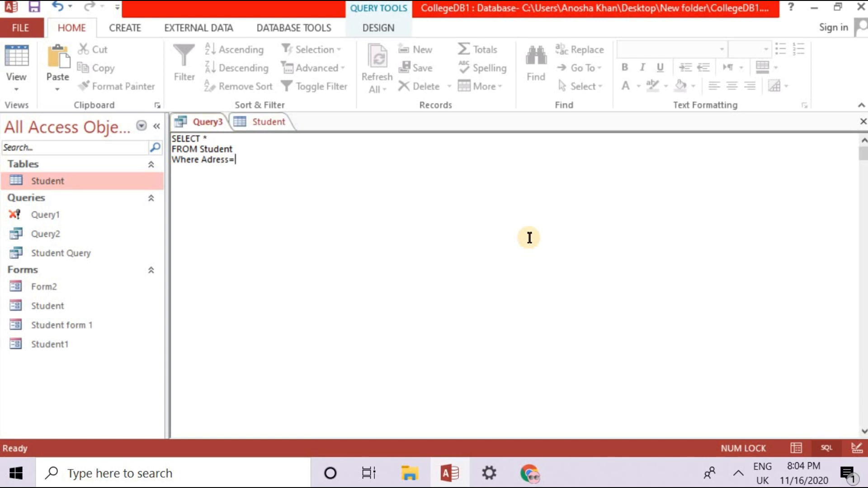
text(')
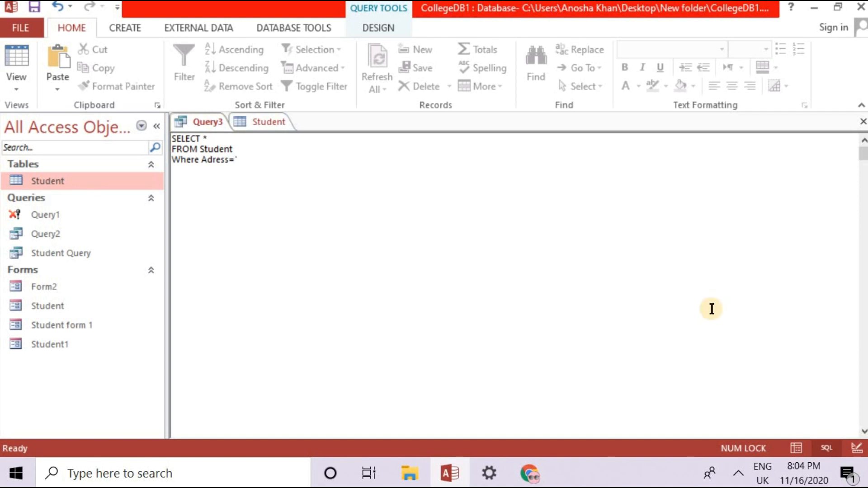
text(Hi)
key(Left)
key(Left)
text(K)
key(Right)
key(Right)
text(';)
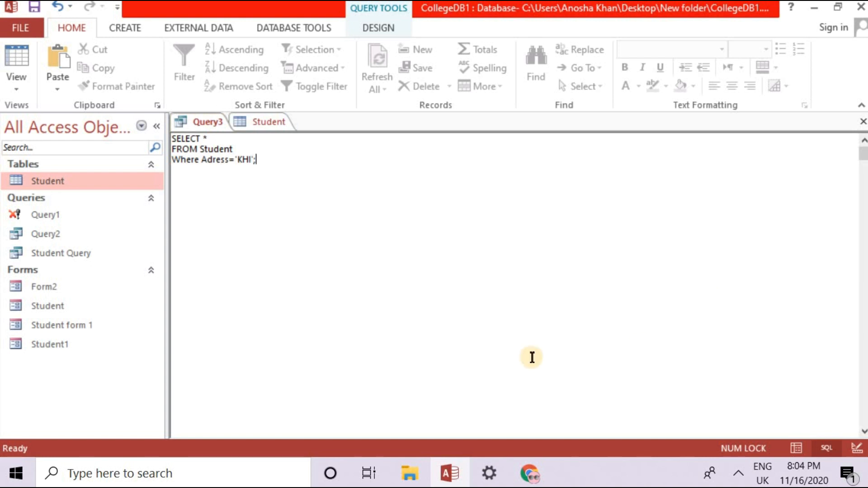
Step: Run the query with the condition Address="KHI" and check the Address values of the returned records
click(382, 27)
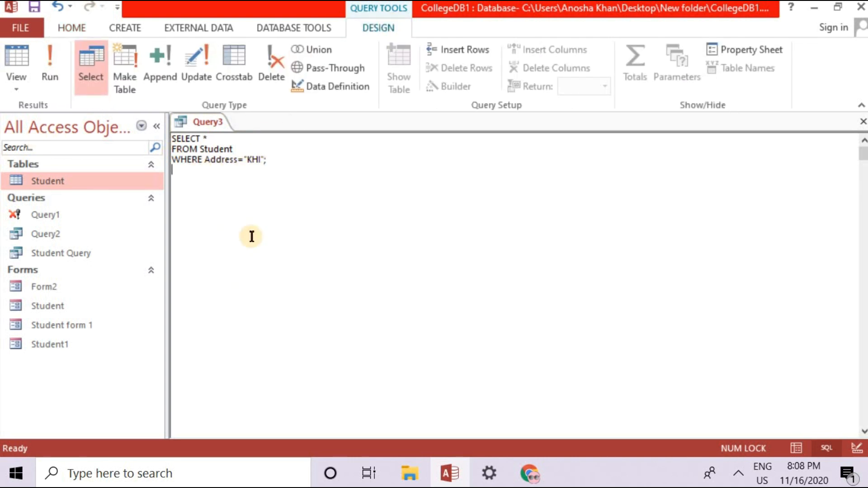
click(42, 50)
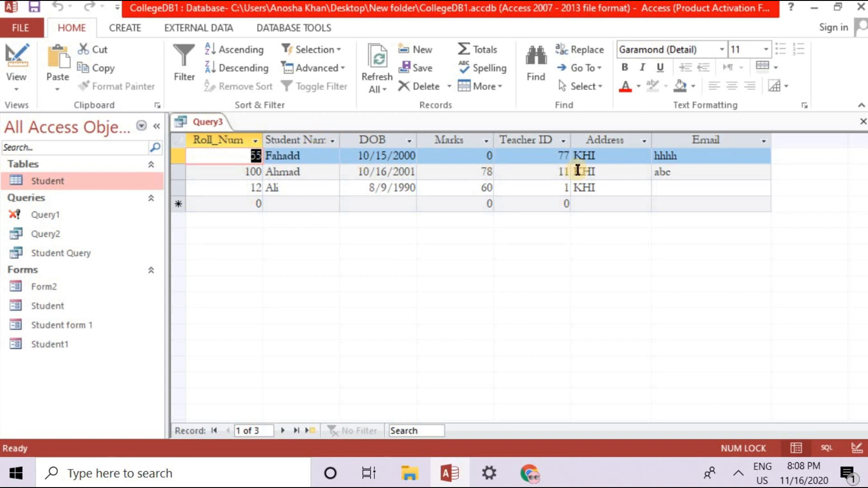
drag(606, 156, 541, 157)
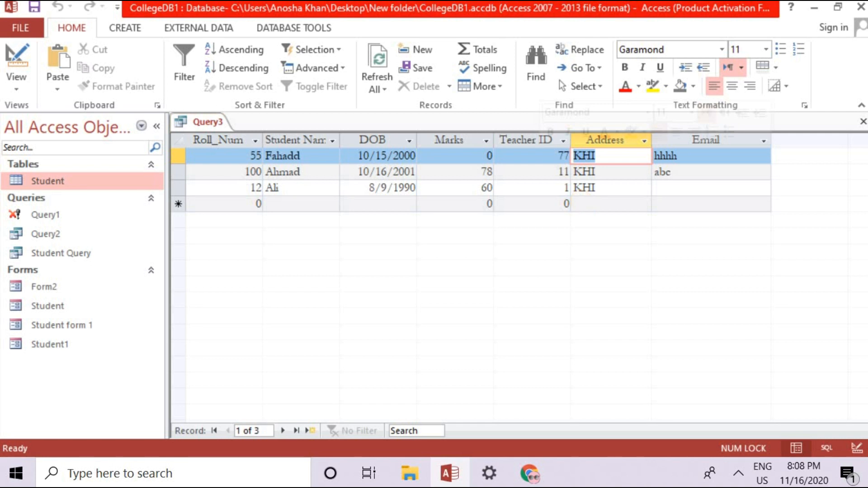
click(618, 180)
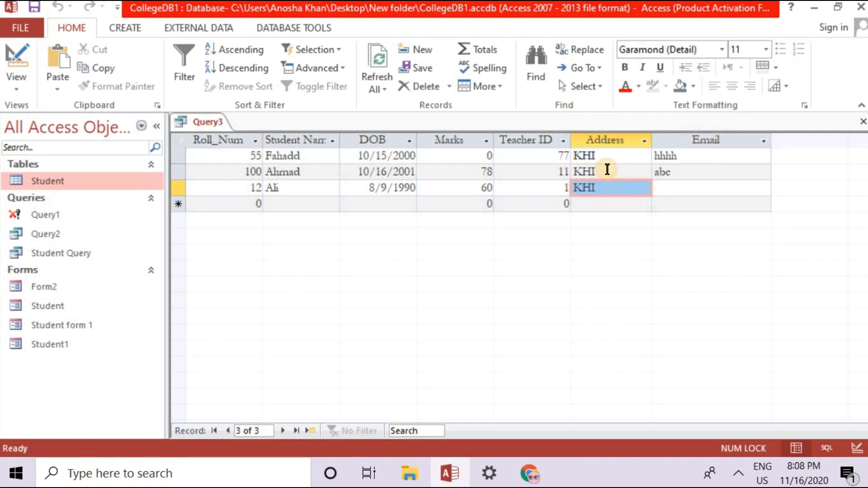
Step: Check the Address of the second returned record and return the query to SQL view
double_click(606, 170)
double_click(586, 172)
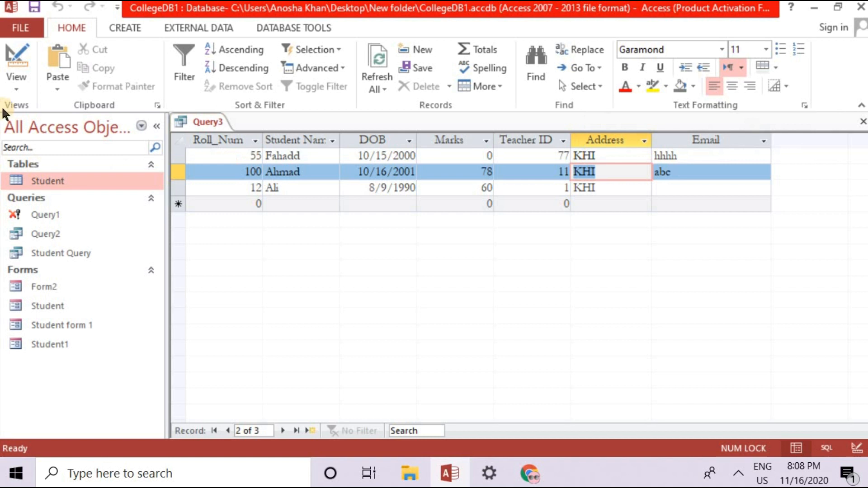
click(16, 84)
click(57, 158)
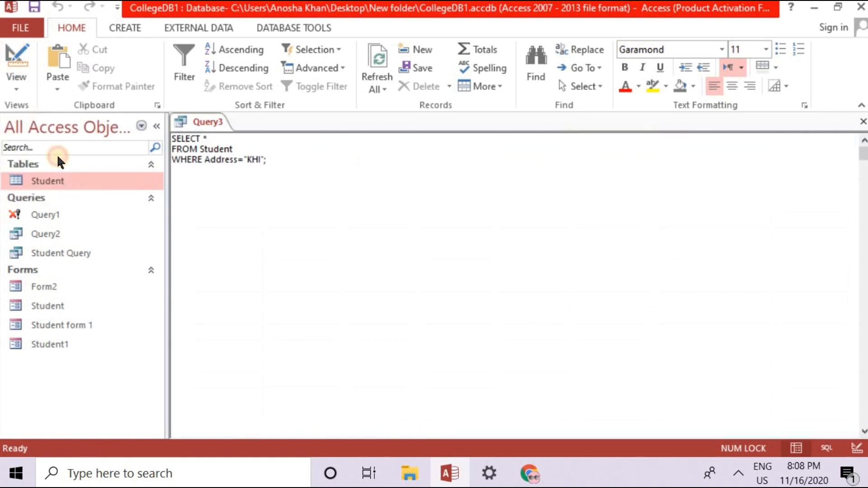
Step: Extend the WHERE clause with OR Address="LHR" after the KHI condition and run the query
click(290, 161)
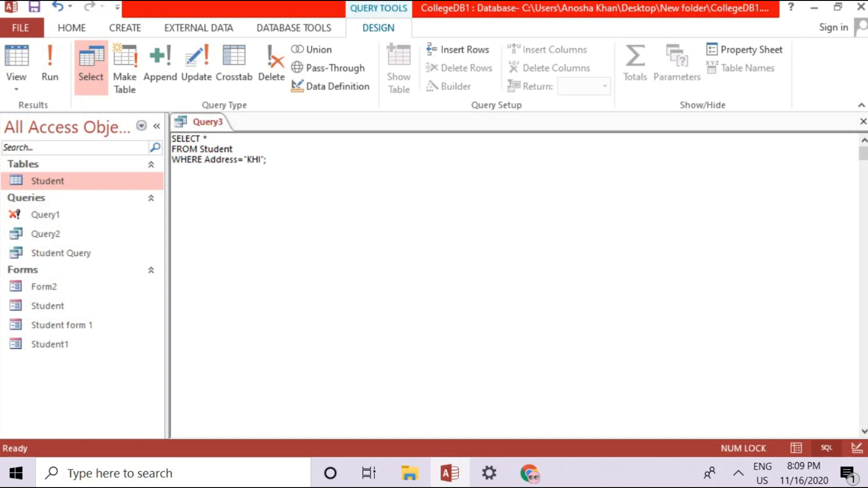
key(BackSpace)
key(BackSpace)
text(OR)
text(Address="LHR")
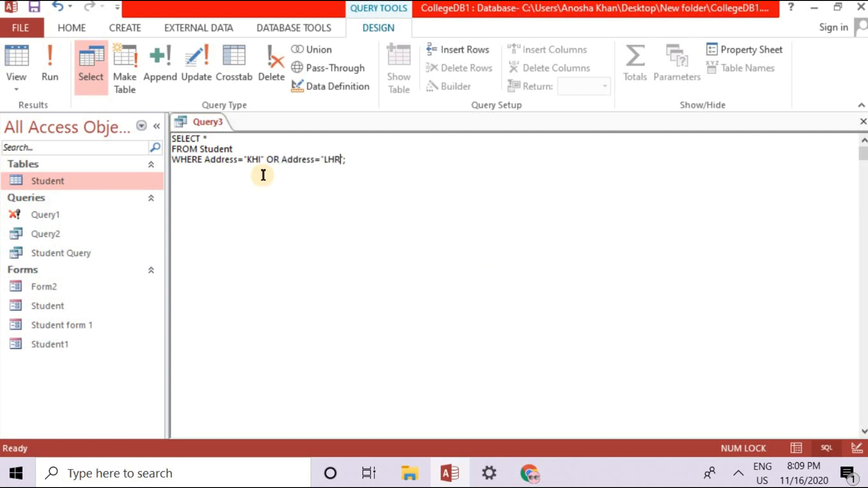
click(42, 54)
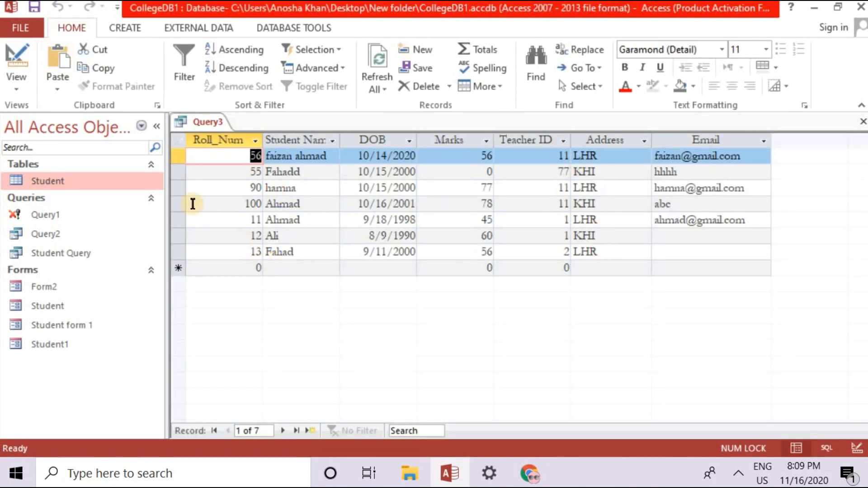
Step: Return to SQL view, replace OR with AND between the two Address conditions, and run the query
click(18, 83)
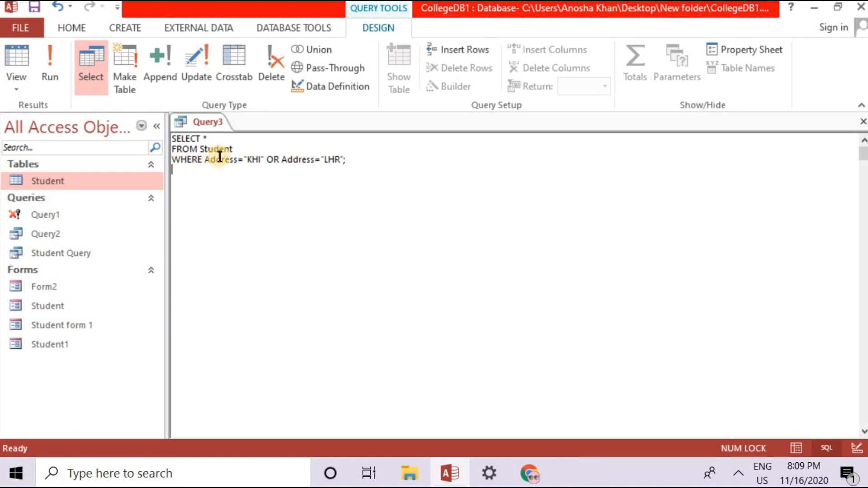
drag(202, 159, 344, 160)
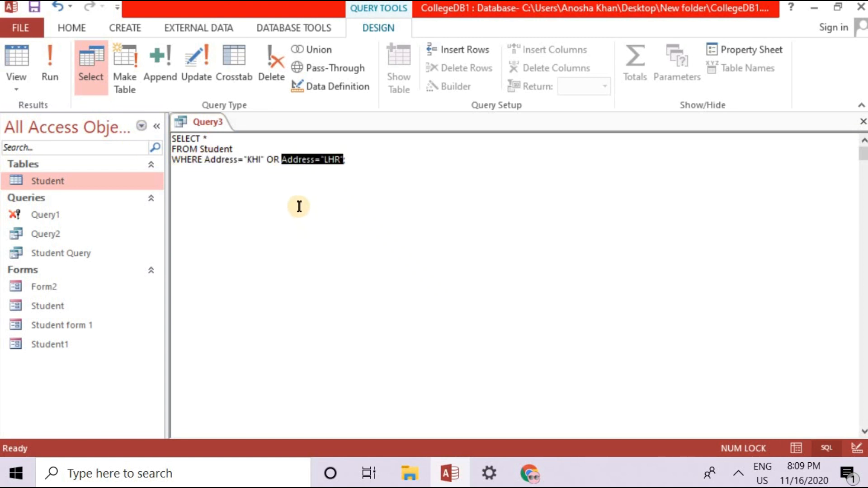
double_click(272, 160)
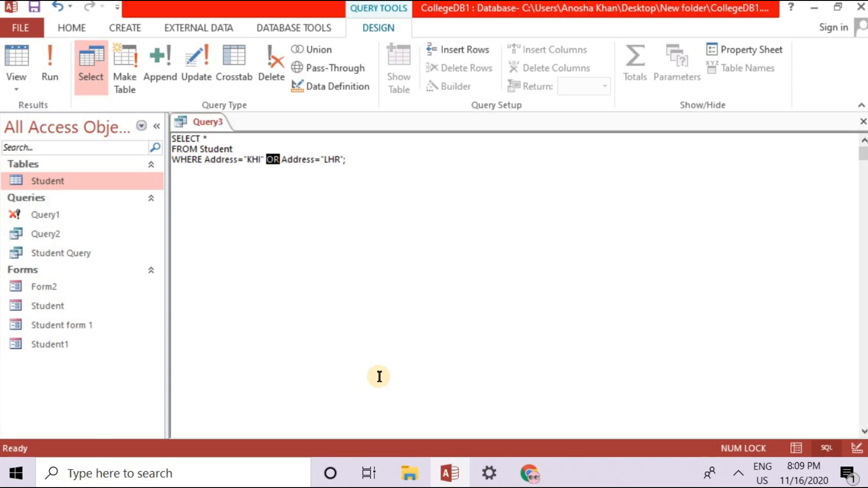
text(AND)
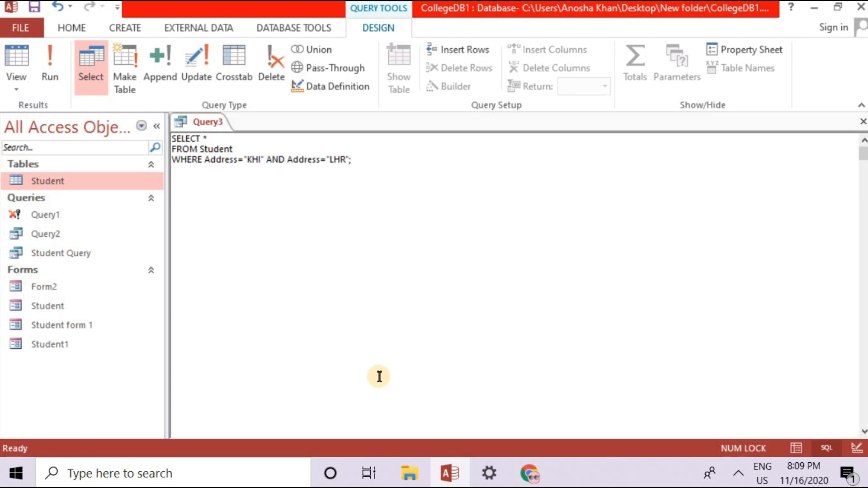
click(60, 59)
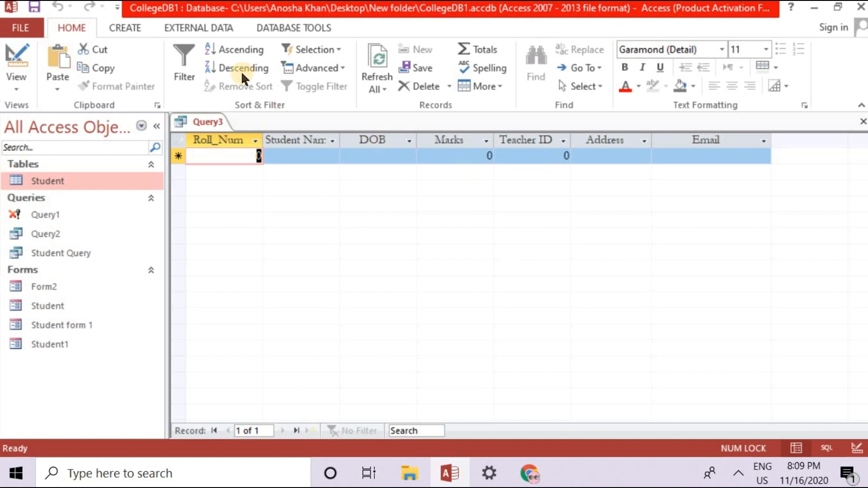
Step: Return to SQL view, check the Address of the record with Roll_Num 13 in the Student table, and close the table
click(16, 86)
click(43, 140)
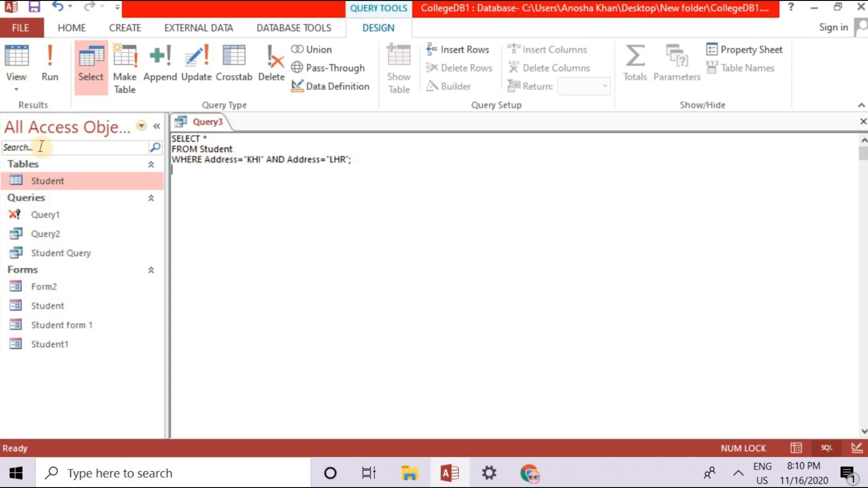
double_click(45, 177)
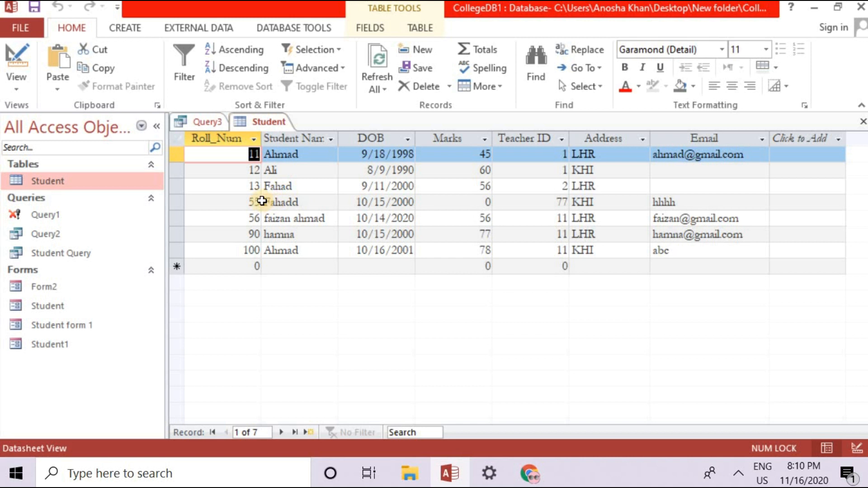
click(246, 186)
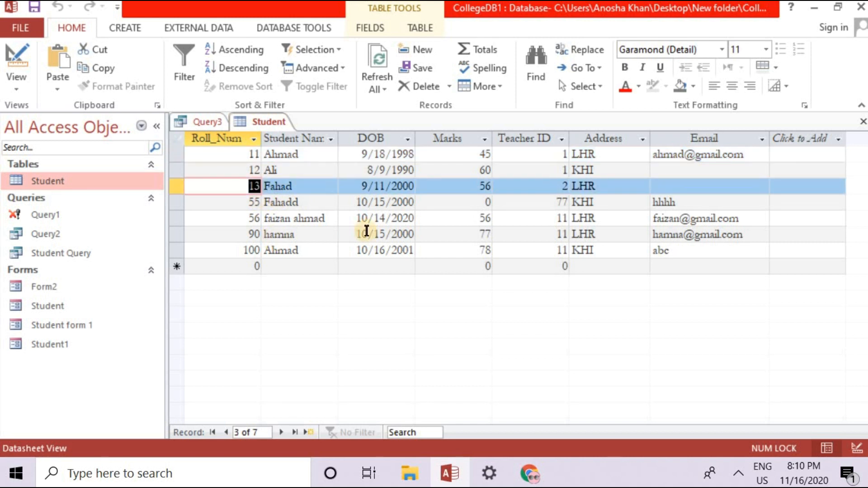
click(576, 187)
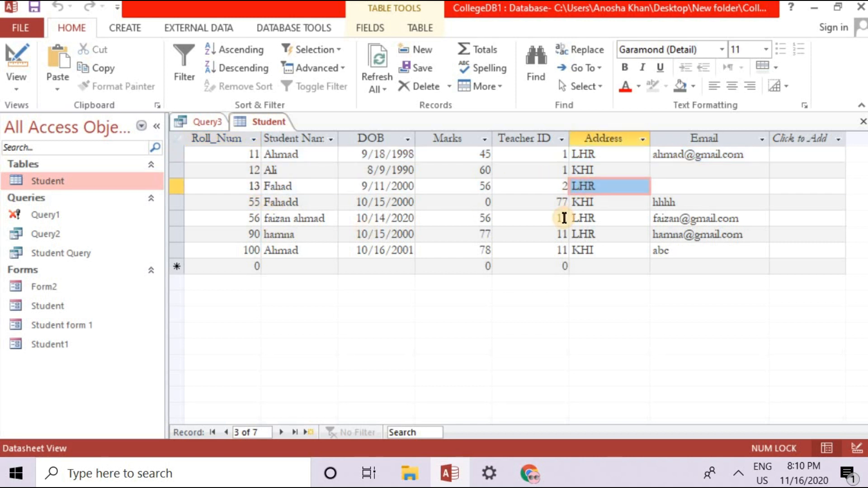
click(18, 80)
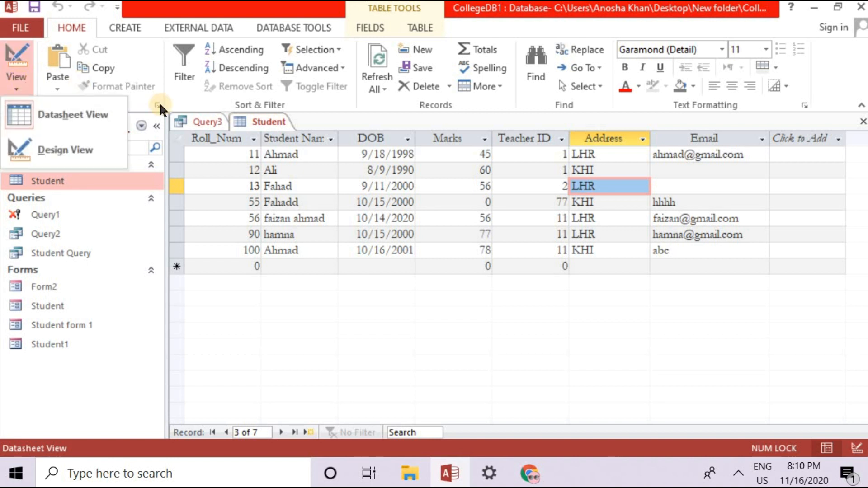
click(771, 117)
click(863, 121)
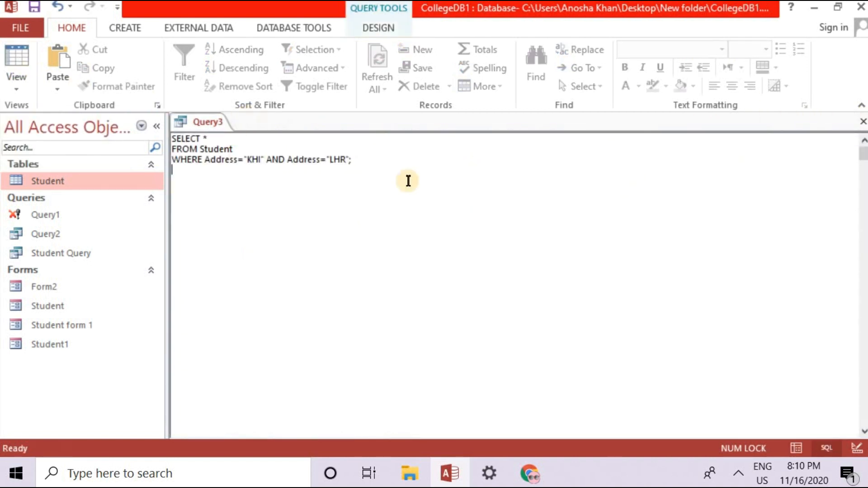
Step: Replace the condition Address="KHI" with Roll_Num=13, keeping AND Address="LHR", and run the query
double_click(220, 161)
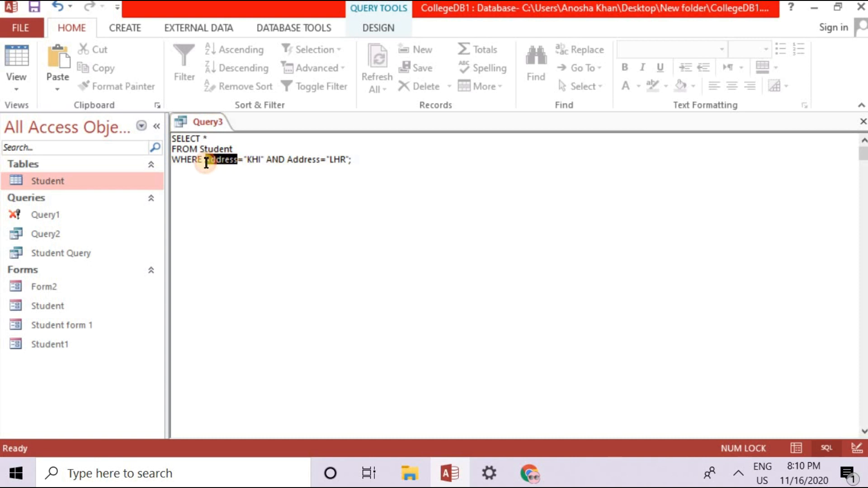
text(Roll_Num=13)
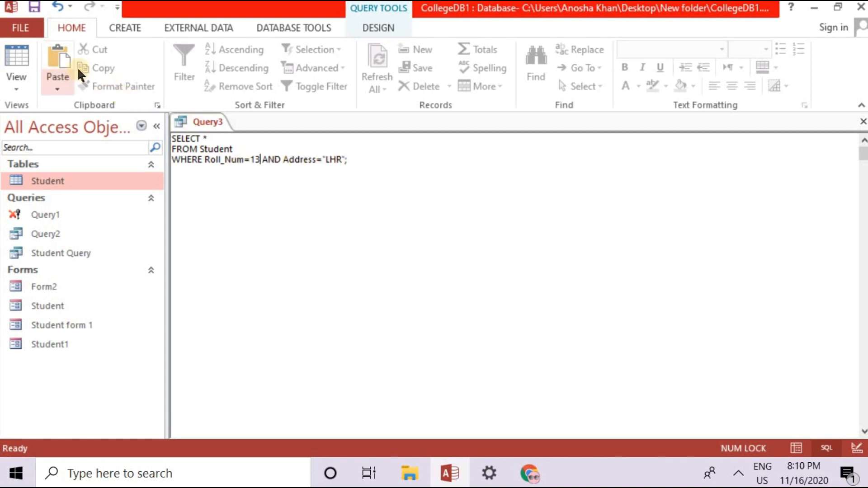
click(377, 28)
click(51, 78)
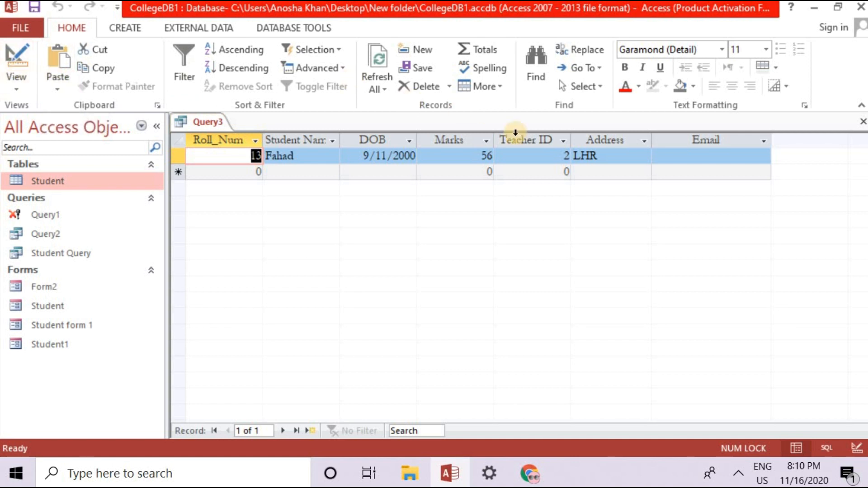
Step: Check the Roll_Num and Address of the returned record, and return to SQL view
double_click(583, 155)
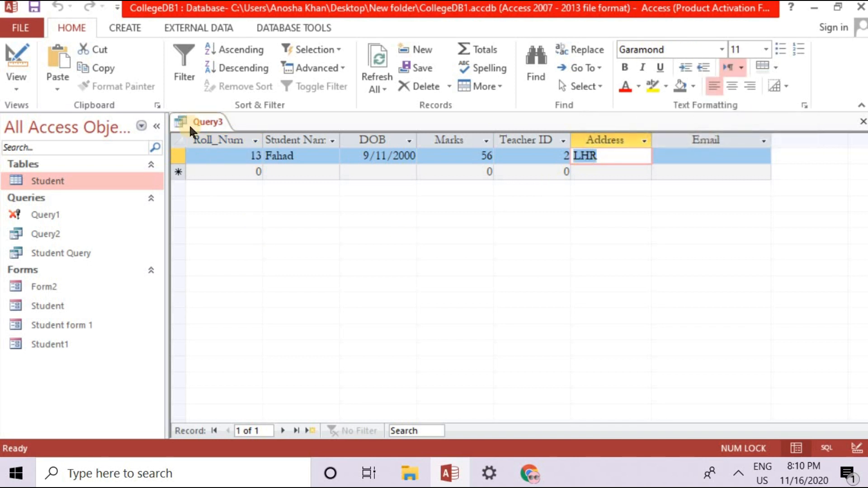
click(251, 156)
click(589, 156)
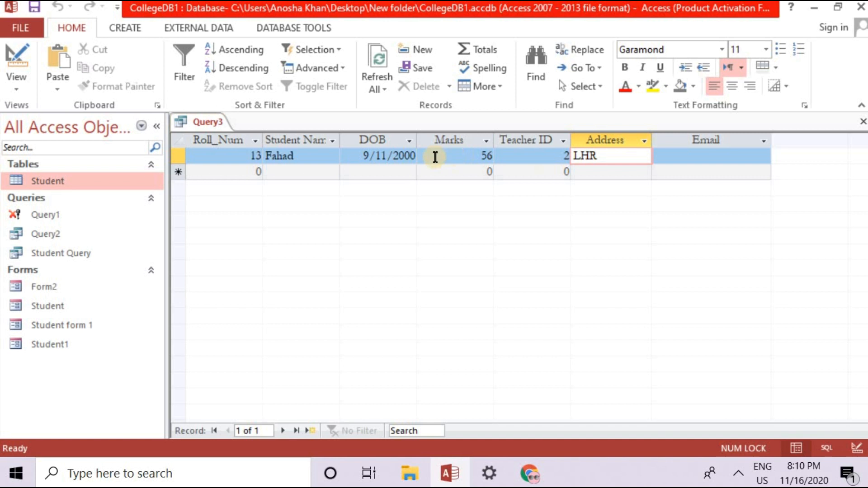
click(11, 85)
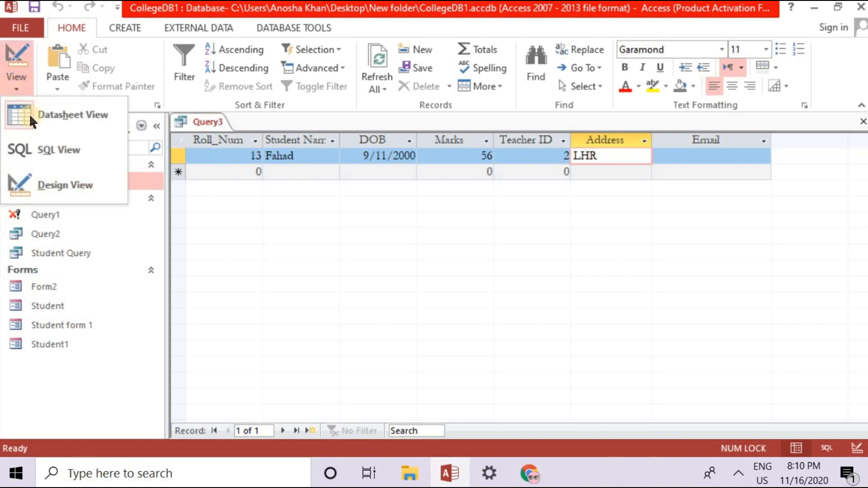
click(48, 149)
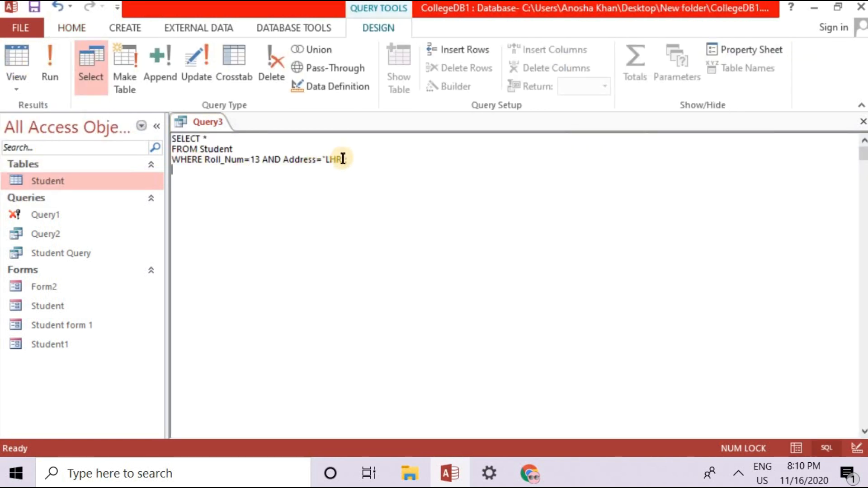
Step: Replace both conditions after WHERE with NOT Roll_Num=13; and run the query
drag(344, 159, 204, 161)
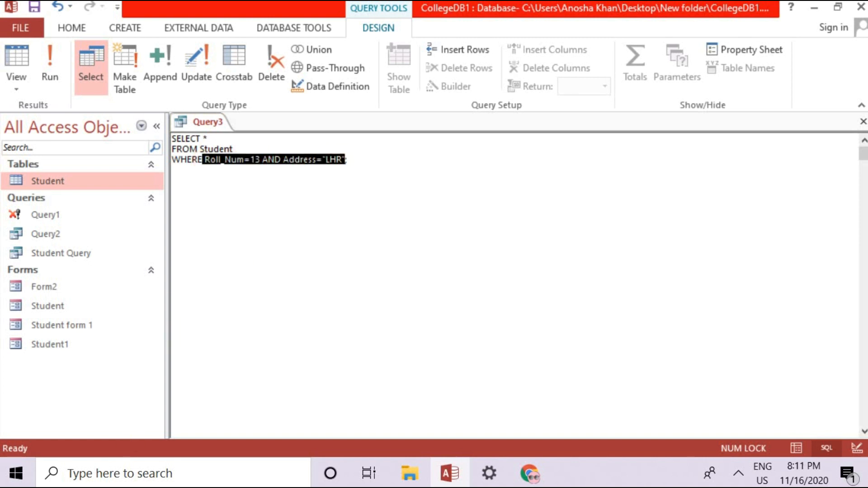
key(Delete)
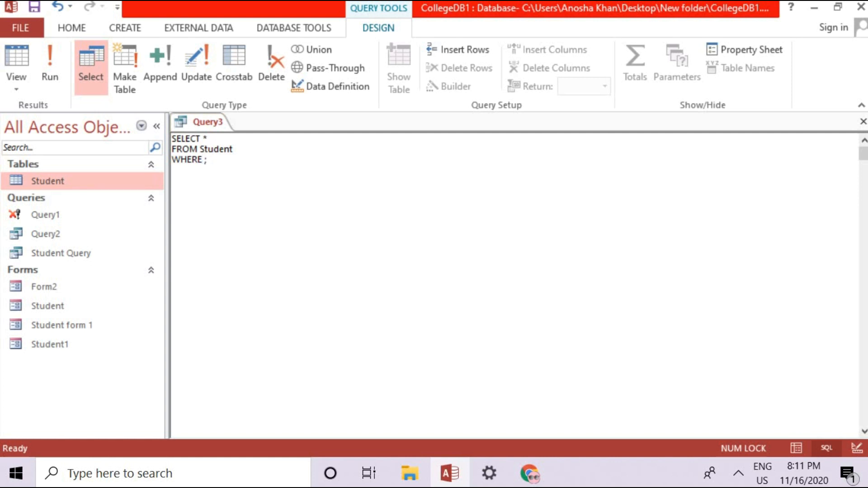
key(Delete)
text(NOT Roll_Num=13)
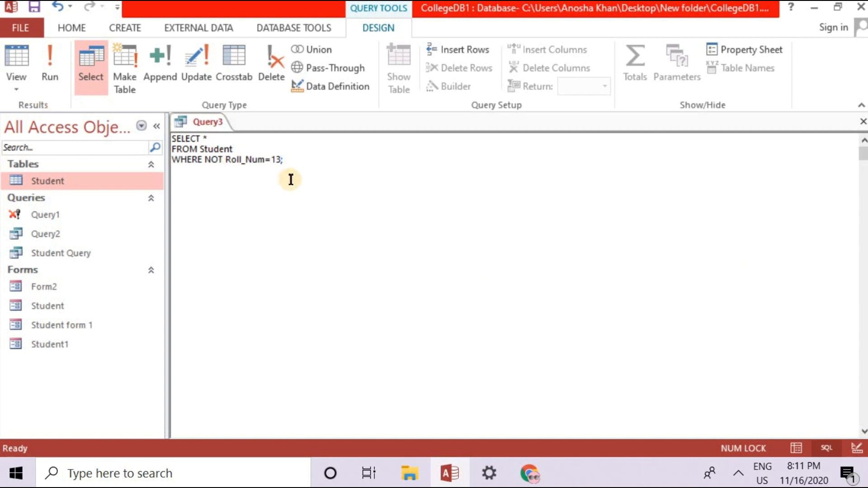
text(;)
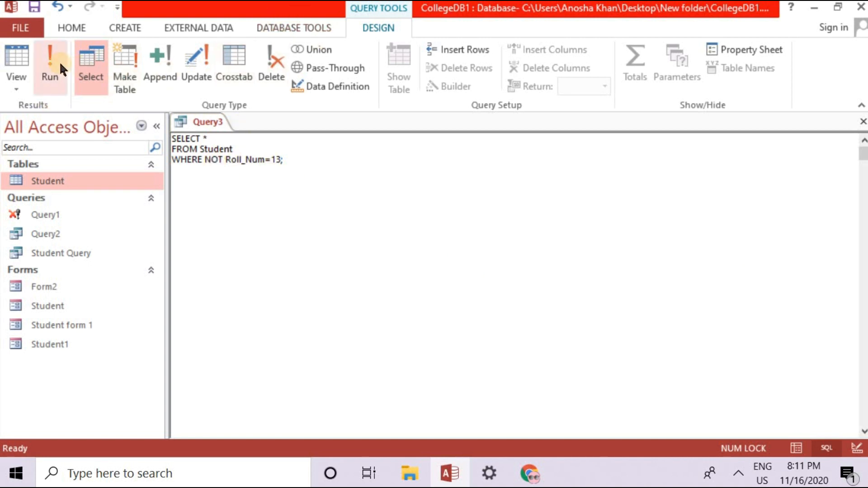
click(59, 62)
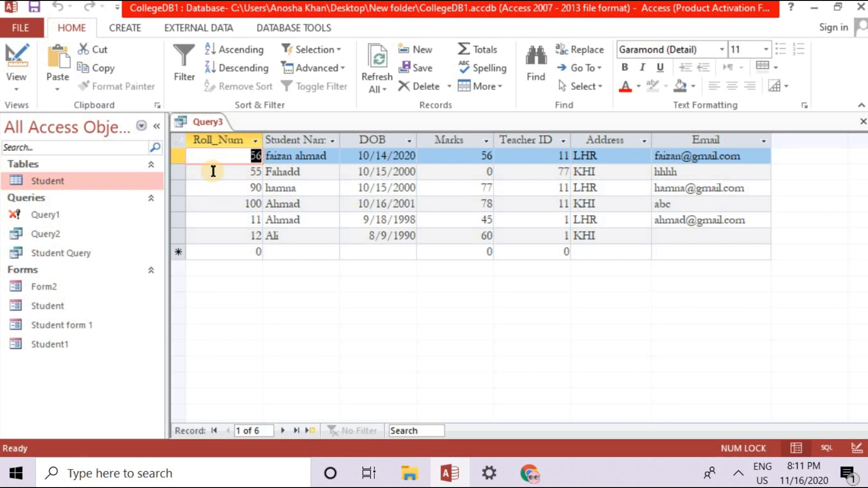
Step: Return to SQL view and replace the NOT condition so the clause reads WHERE Marks>50;
click(12, 84)
click(41, 153)
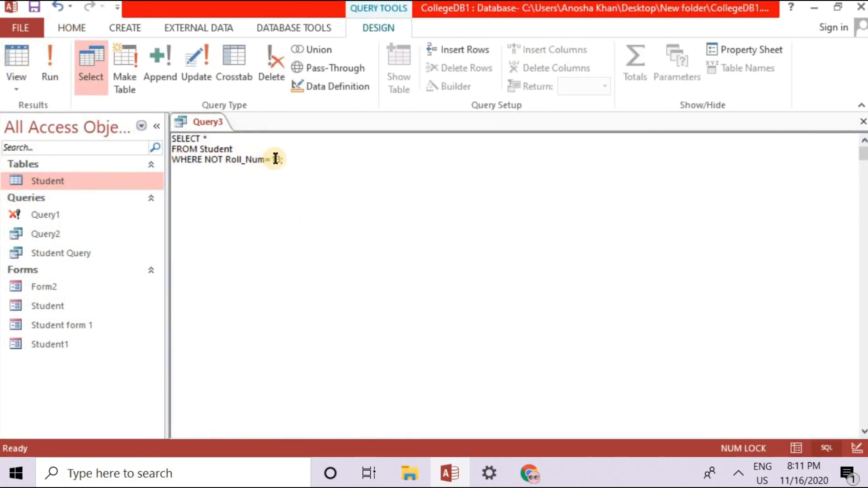
drag(271, 159, 206, 161)
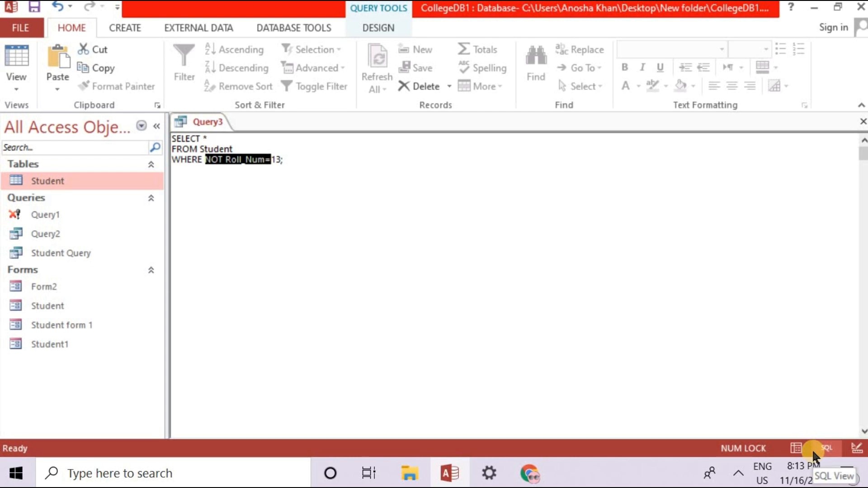
text(Mar)
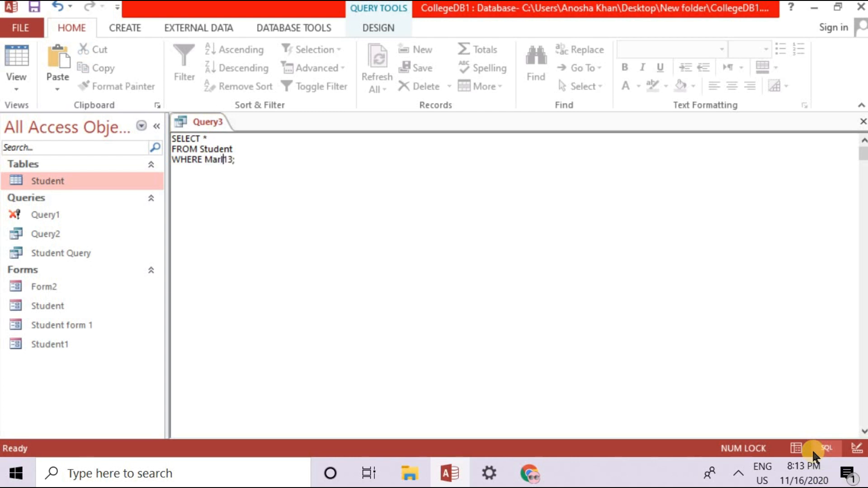
text(ks>)
key(Delete)
key(Delete)
key(Delete)
text(50;)
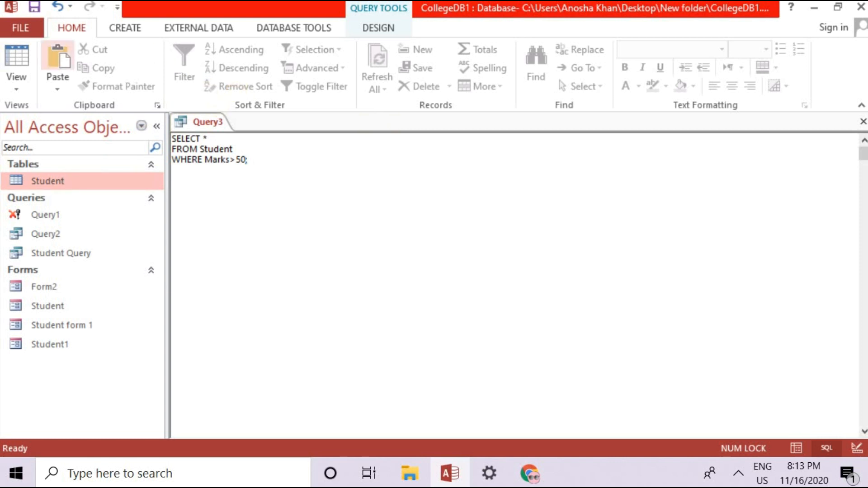
Step: Run the Marks>50 query, check the Marks of the returned records, and return to SQL view
click(391, 26)
click(62, 71)
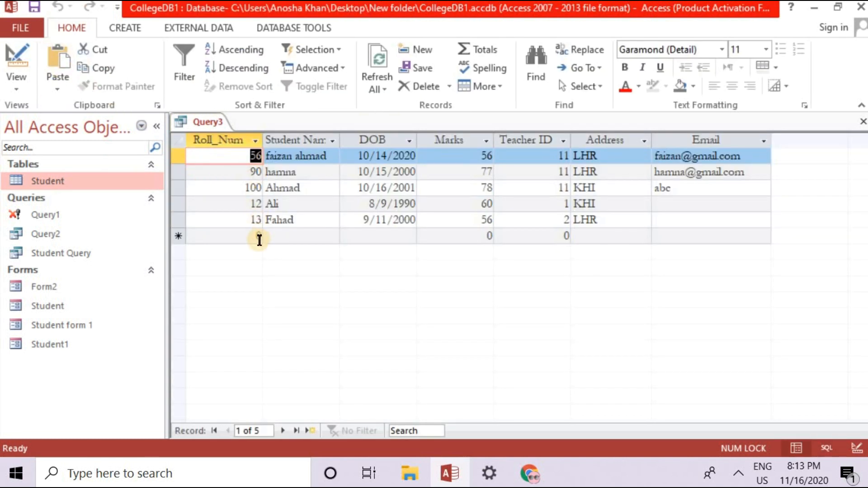
click(476, 154)
double_click(476, 154)
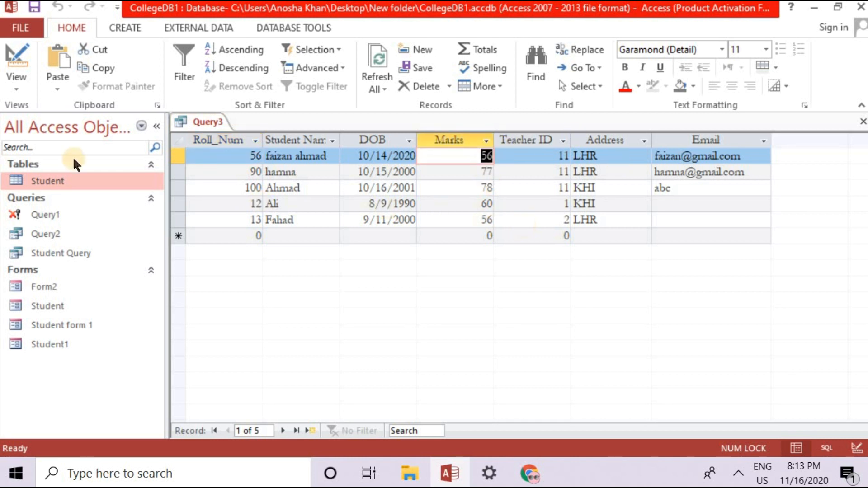
click(13, 92)
click(37, 144)
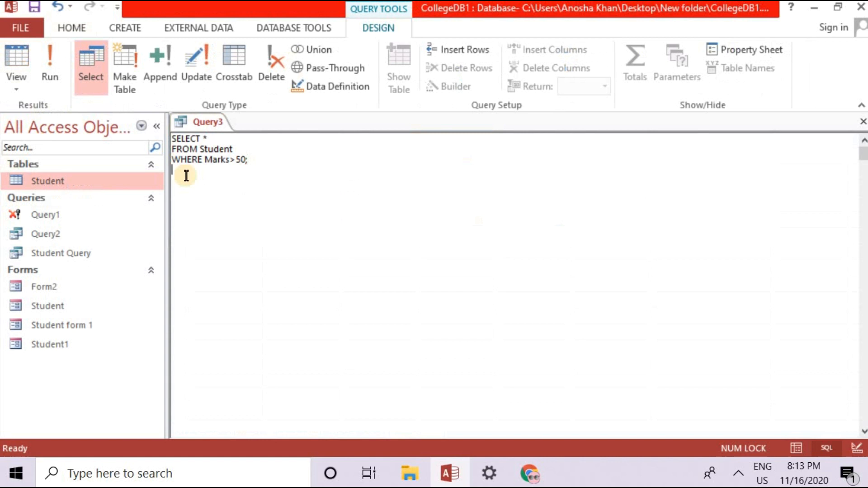
Step: Change the WHERE condition to Marks<=50; and run the query
click(231, 161)
key(BackSpace)
text(<=)
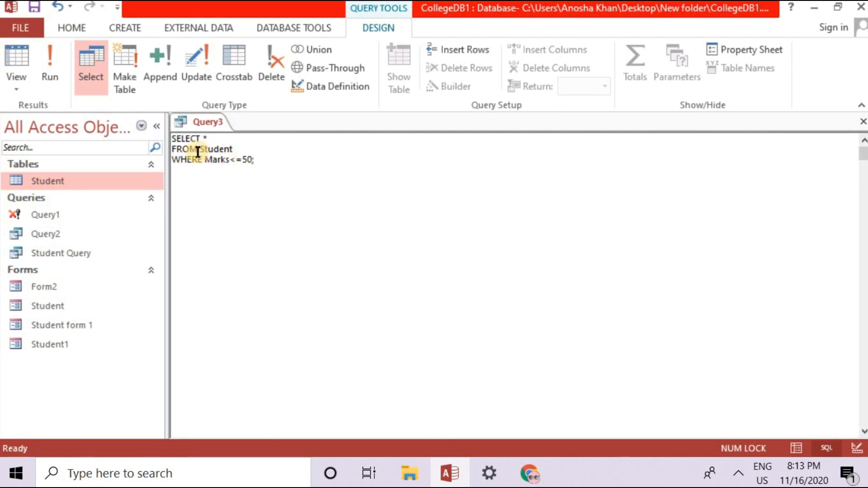
drag(257, 161, 215, 161)
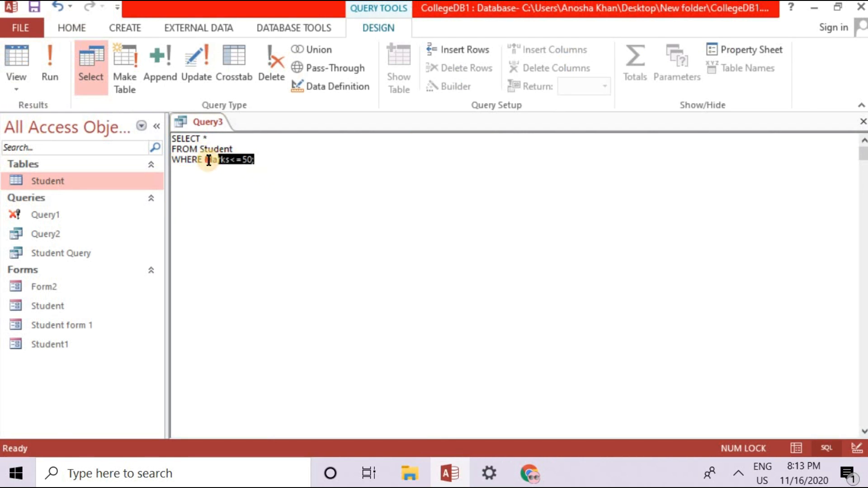
click(258, 196)
click(51, 68)
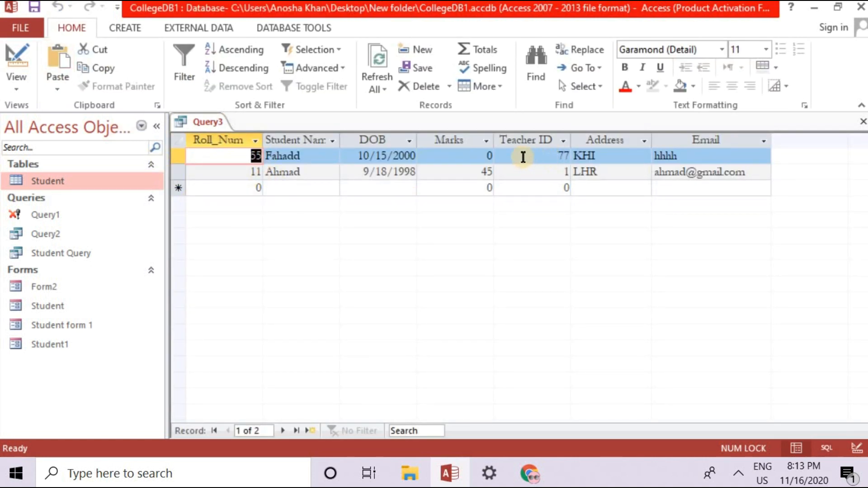
Step: Check the Marks of the records returned by the Marks<=50 query, and return to SQL view
drag(485, 156, 493, 176)
click(480, 176)
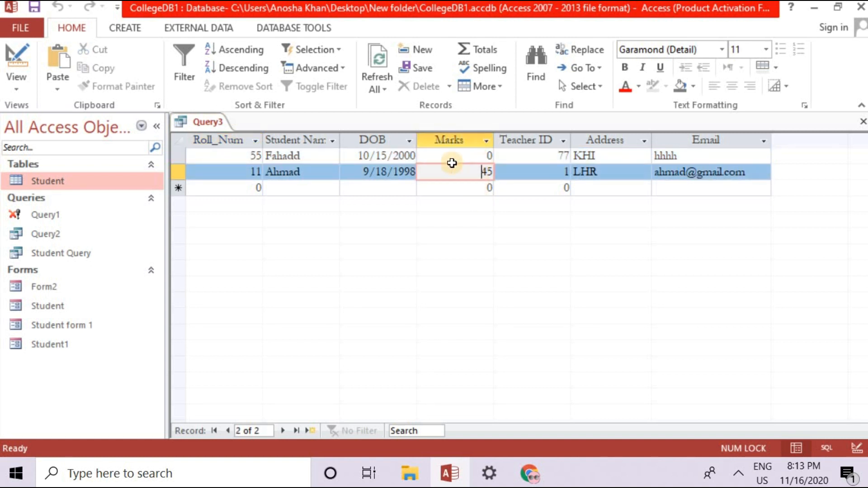
click(16, 83)
click(38, 145)
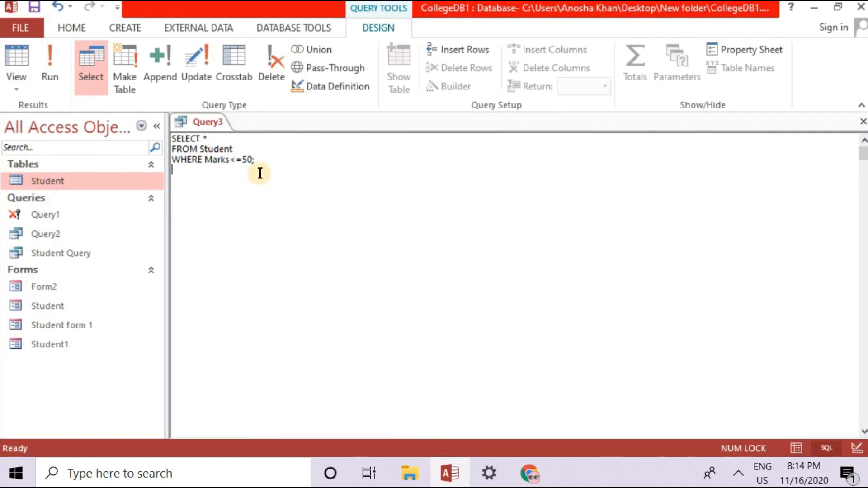
Step: Change the condition to Marks>50, add the line ORDER BY Marks; below it, and run the query
drag(242, 160, 230, 160)
text(>)
key(Return)
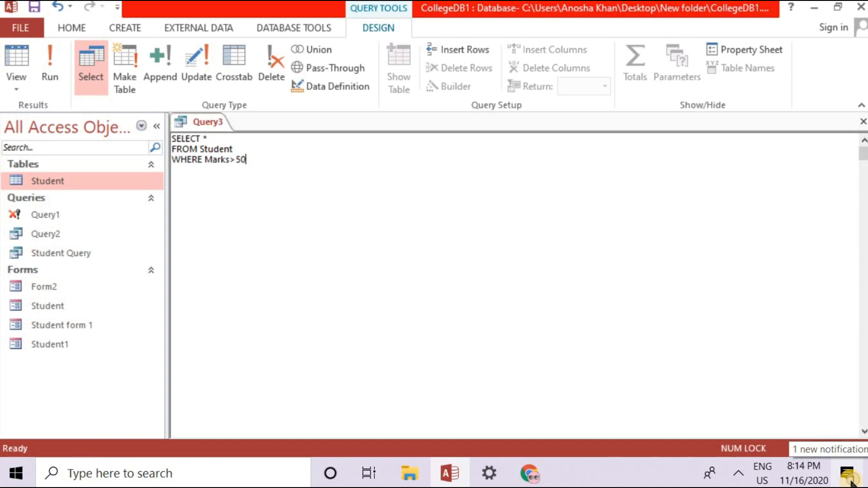
key(Caps_Lock)
text(ORDER BY)
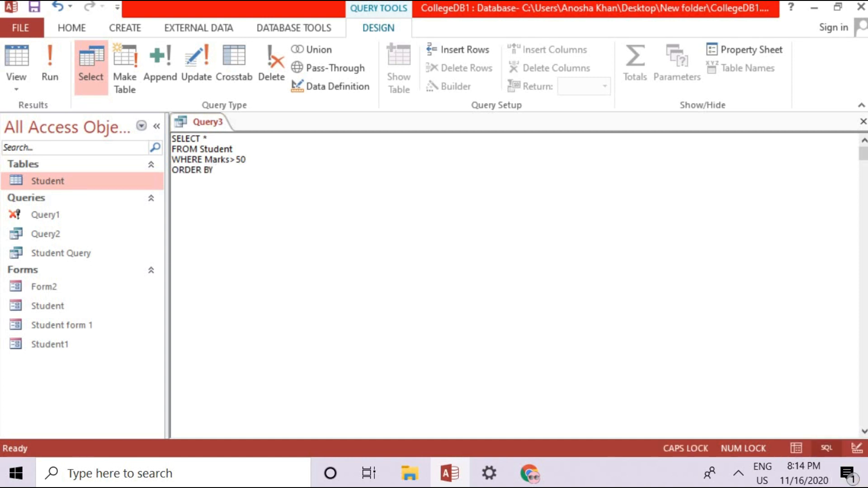
key(Caps_Lock)
text(Marks;)
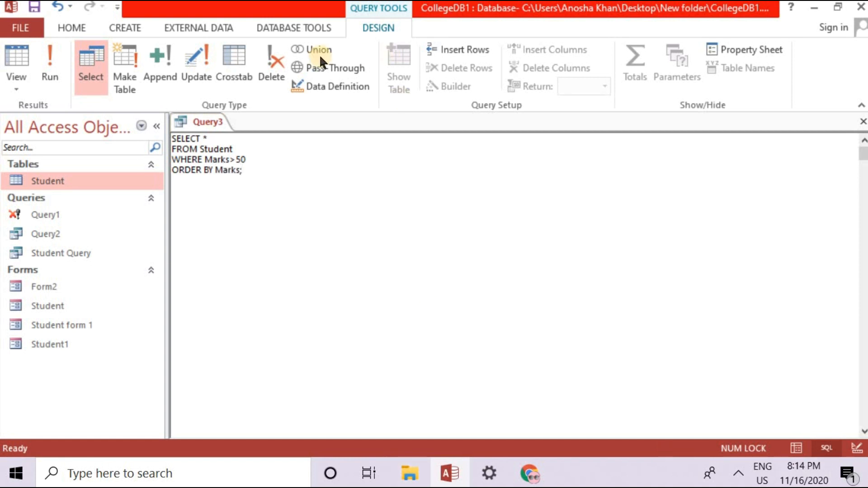
click(50, 63)
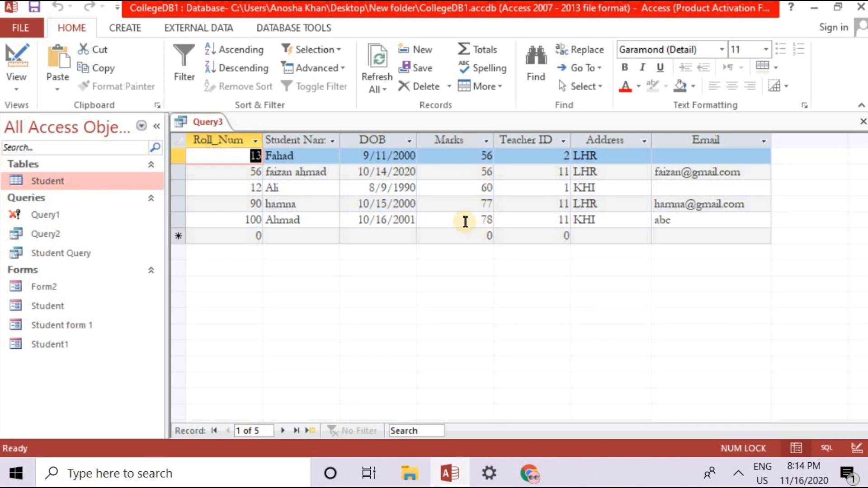
Step: Return to SQL view, extend the last clause to ORDER BY Marks desc; and run the query
click(17, 84)
click(36, 148)
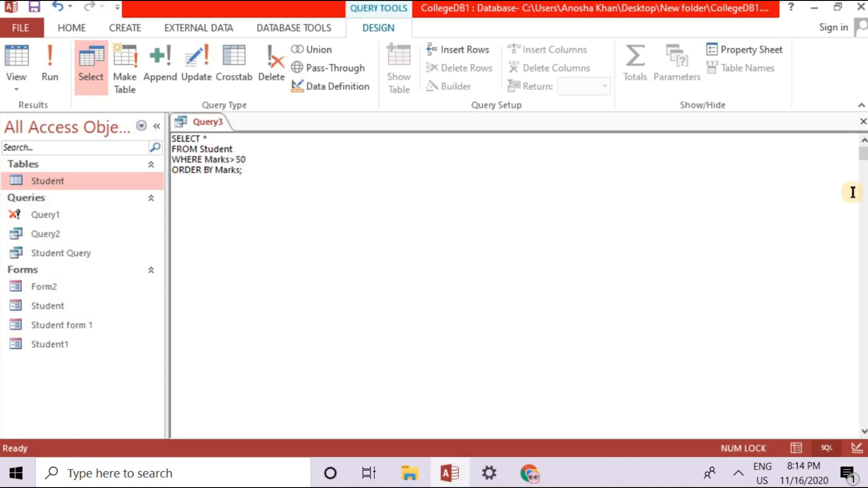
text(desc)
click(50, 73)
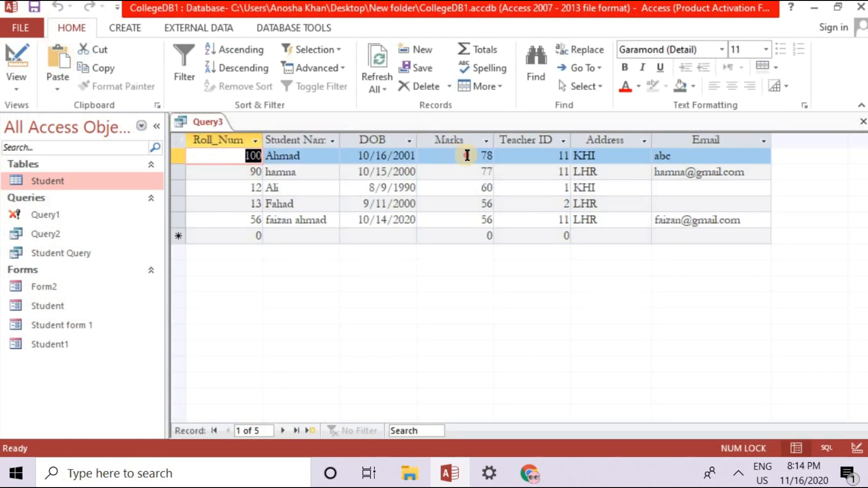
Step: Check the order of the Marks in the returned records, and return to SQL view
click(467, 155)
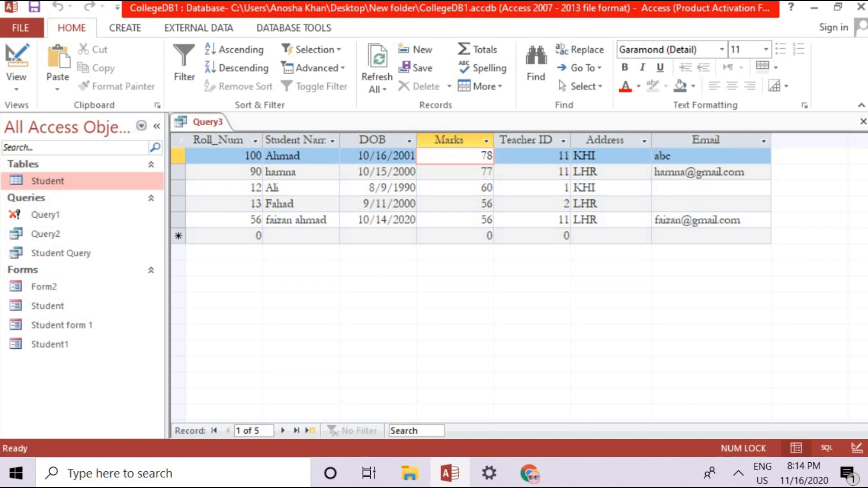
click(23, 84)
click(32, 145)
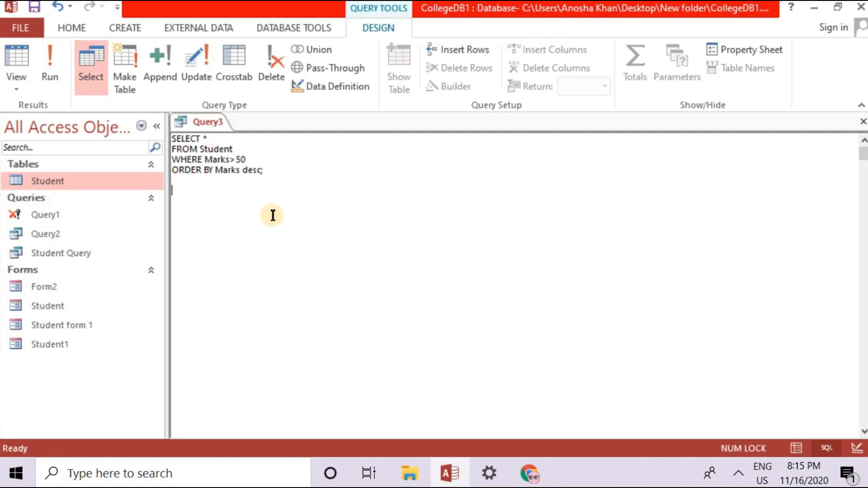
Step: Replace the whole SELECT statement with Insert Into Student(Roll_Num,Student Name,DOB,Marks,Teacher ID,Address,Email)
drag(274, 176, 153, 141)
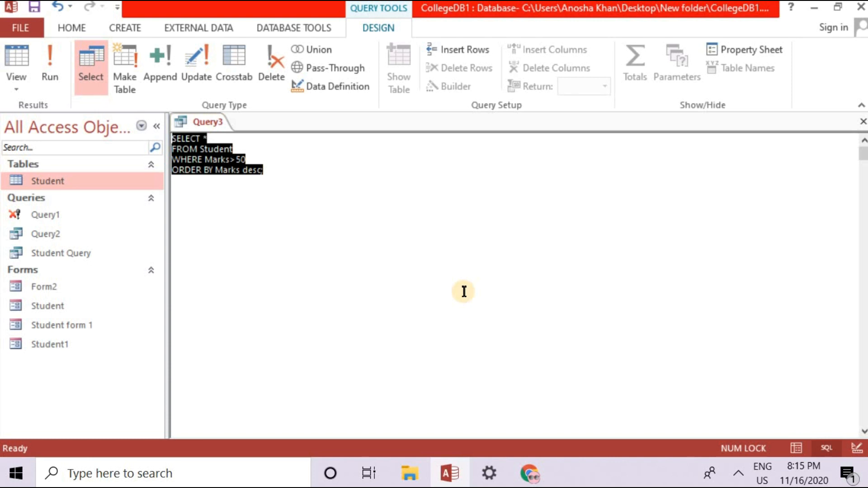
text(Insert Into )
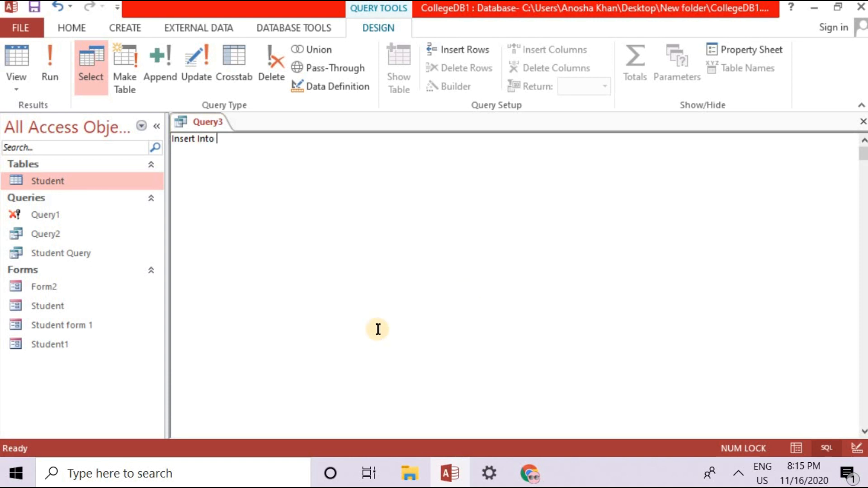
text(Student(Roll_Num,Student Name,DOB,Marks,Teacher ID,Address,Email)
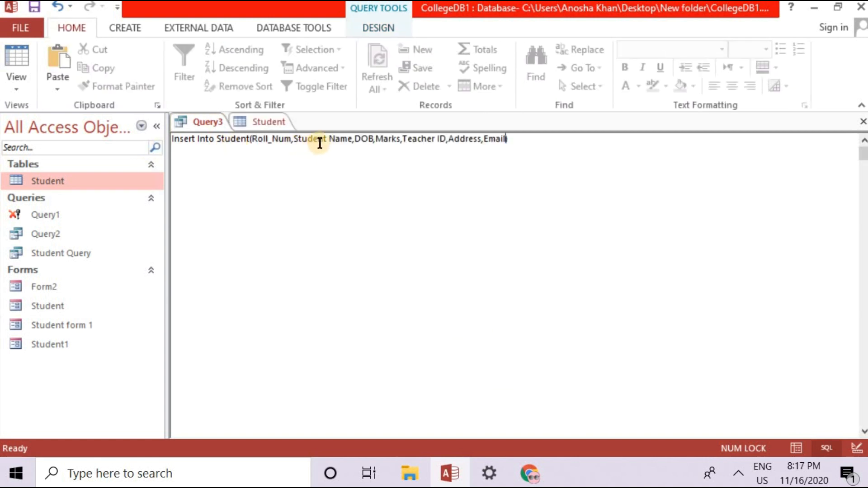
Step: Enclose the field names Student Name and Teacher ID in square brackets in the Insert Into column list
click(292, 138)
text(,[)
key(Right)
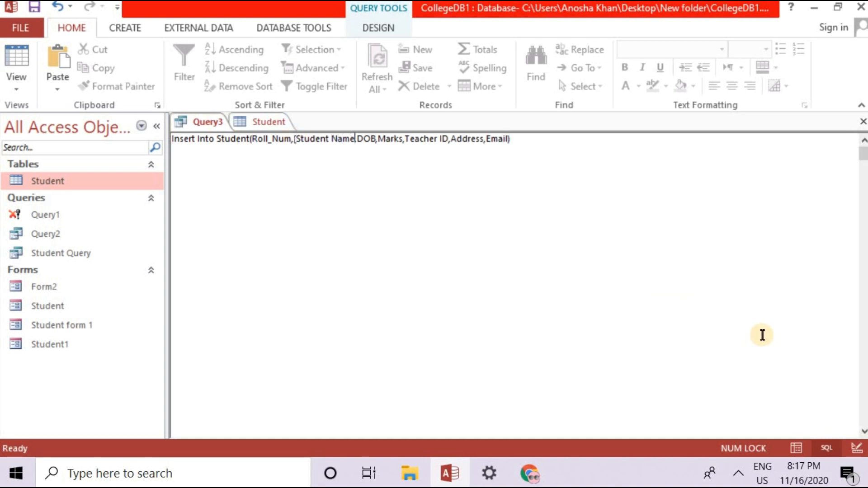
text(],)
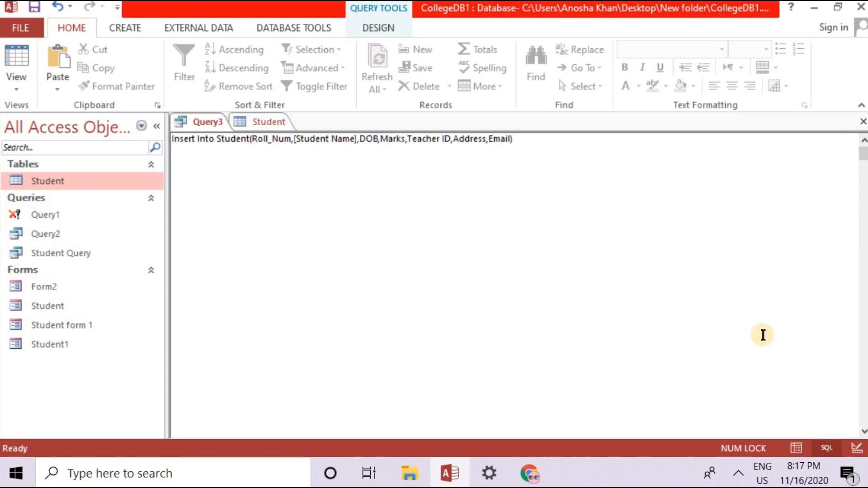
text([)
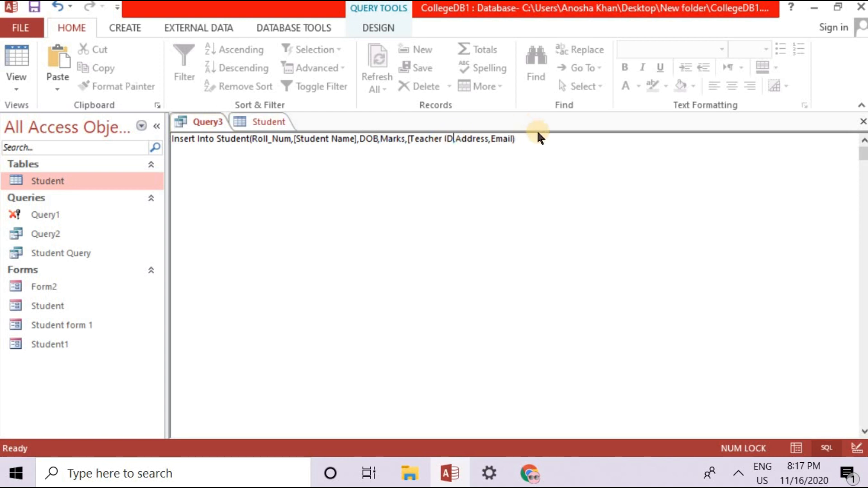
Step: Add a values(...); line with Roll_Num 50, a student name, date of birth, Marks 67, Teacher ID 33, Address 'KHI' and Email 'abc'
click(536, 150)
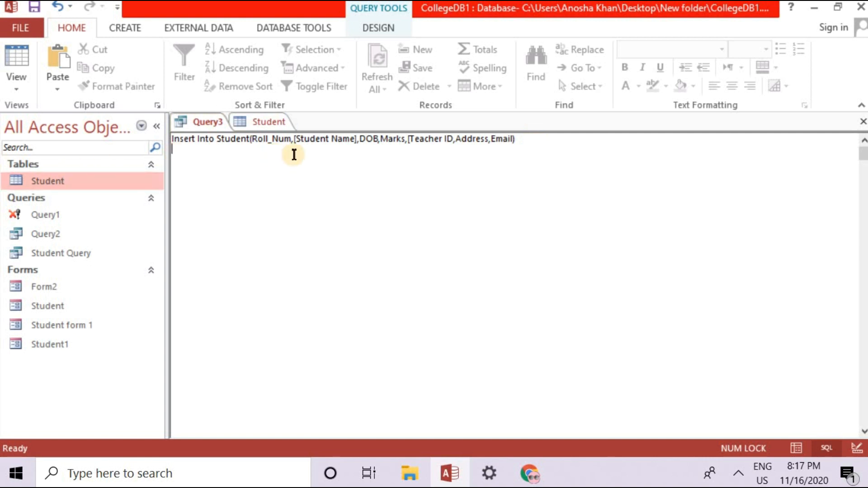
key(Return)
text(value)
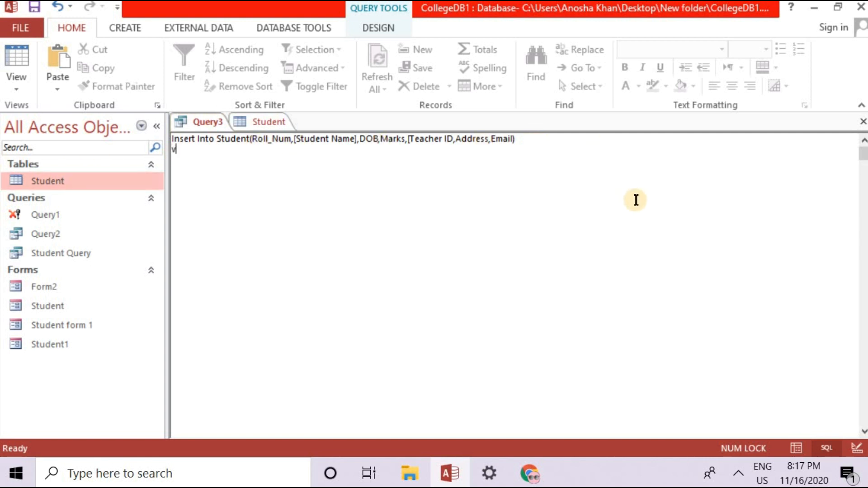
text(s()
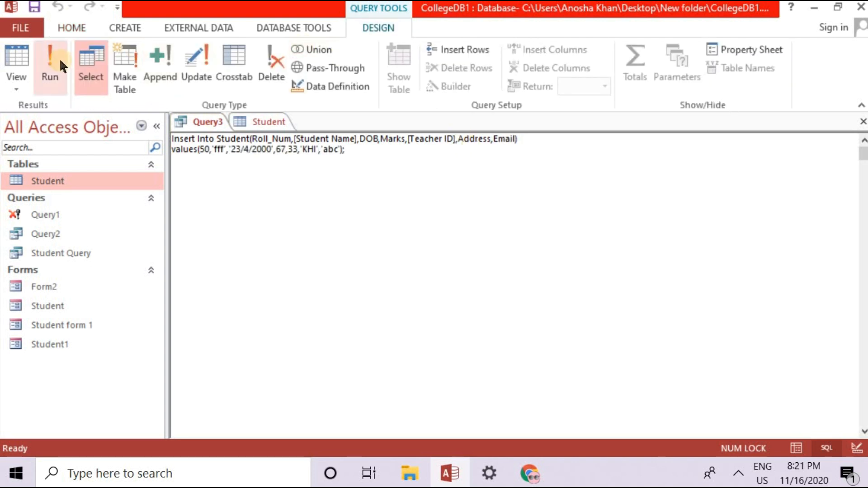
Step: Close the open Student table, run the Insert Into query and append the row
click(60, 62)
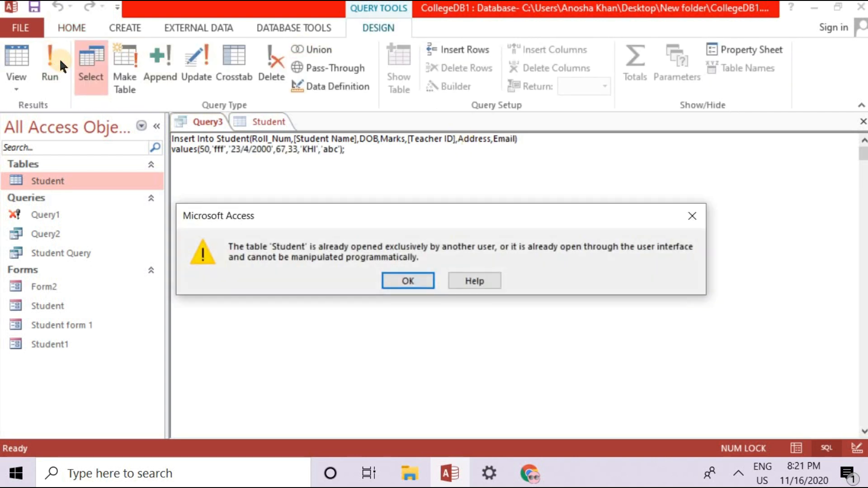
click(404, 278)
click(257, 121)
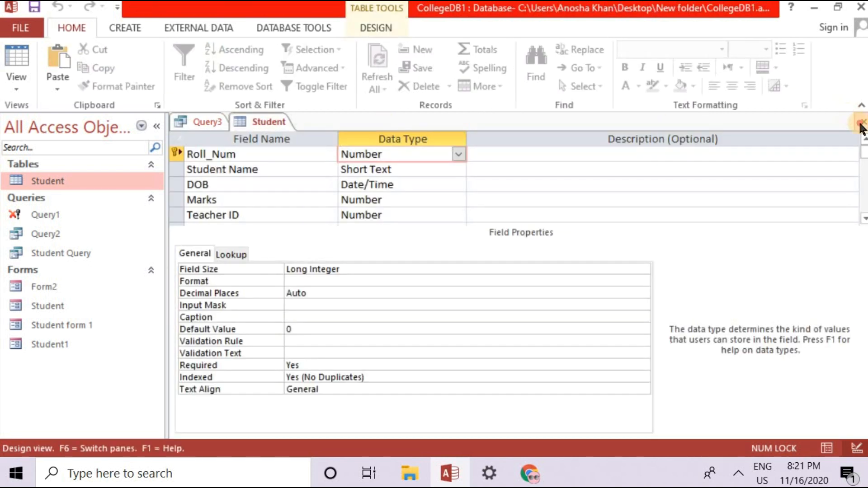
click(863, 121)
click(368, 27)
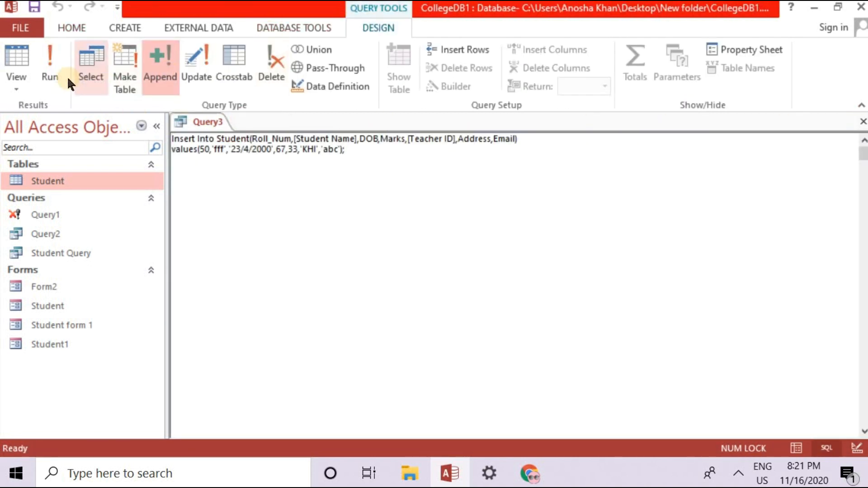
click(57, 72)
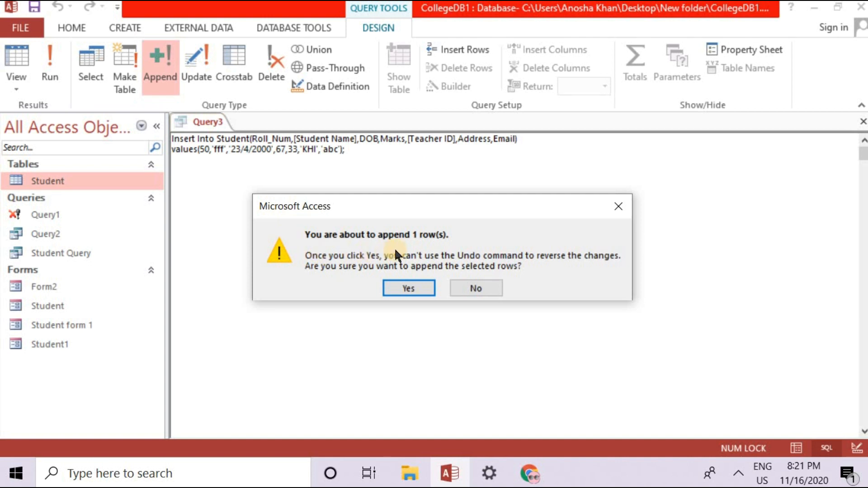
click(410, 288)
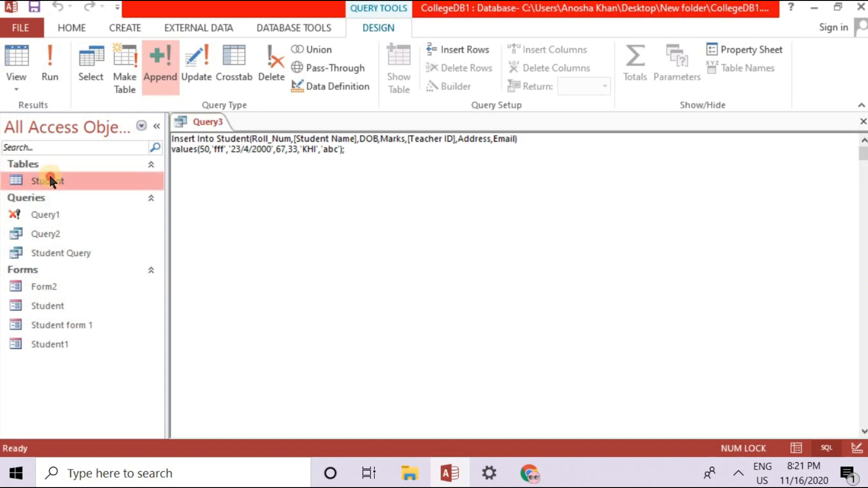
Step: Open the Student table and check the fields of the record with Roll_Num 50
click(50, 178)
double_click(50, 180)
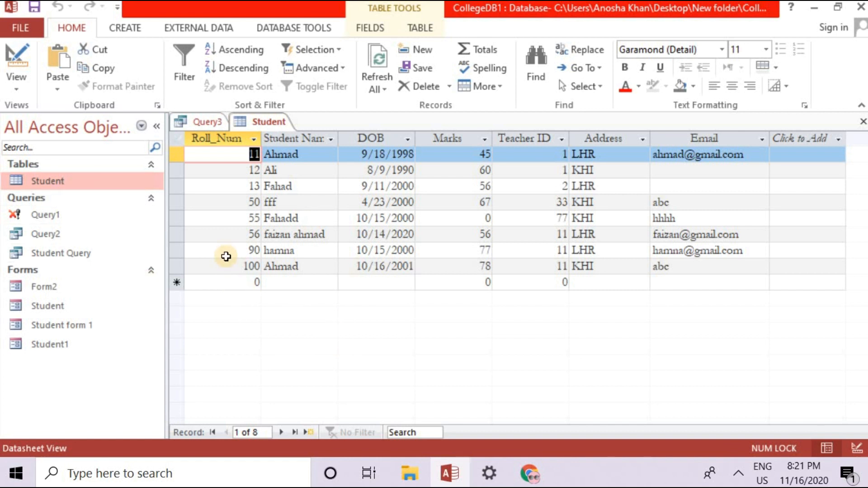
drag(233, 203, 667, 201)
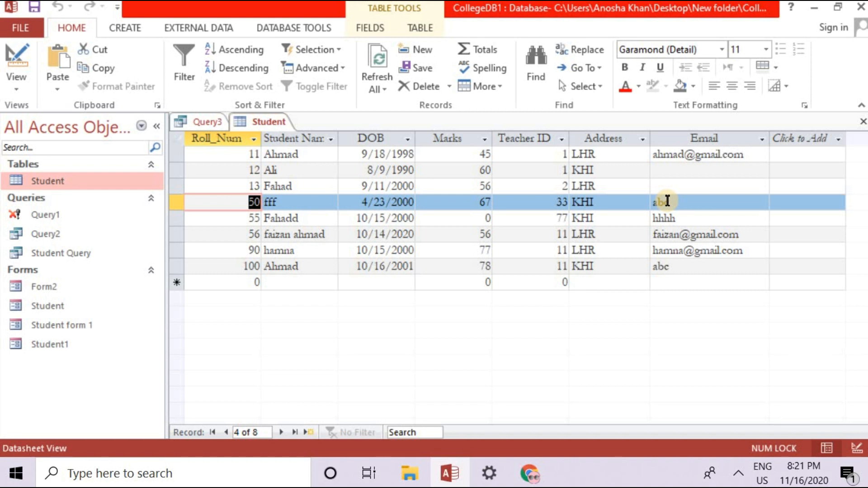
Step: Replace the Insert Into statement in Query3 with Update Student, followed by set on a new line
click(200, 118)
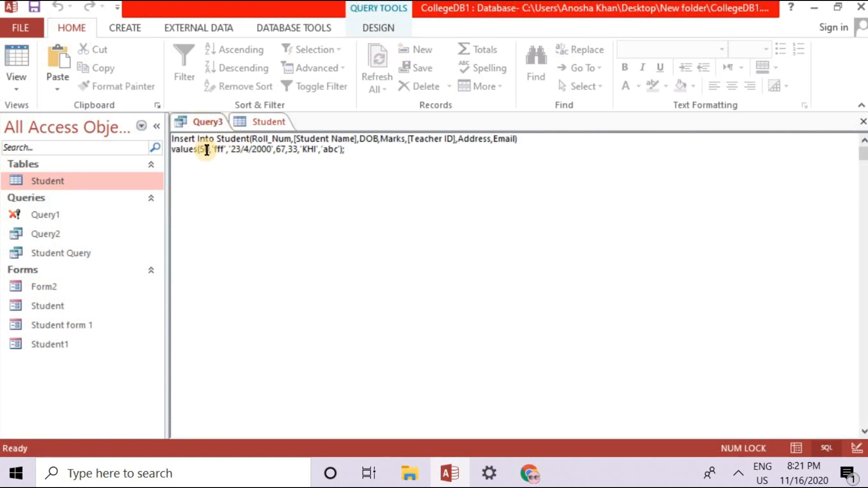
drag(362, 148, 147, 131)
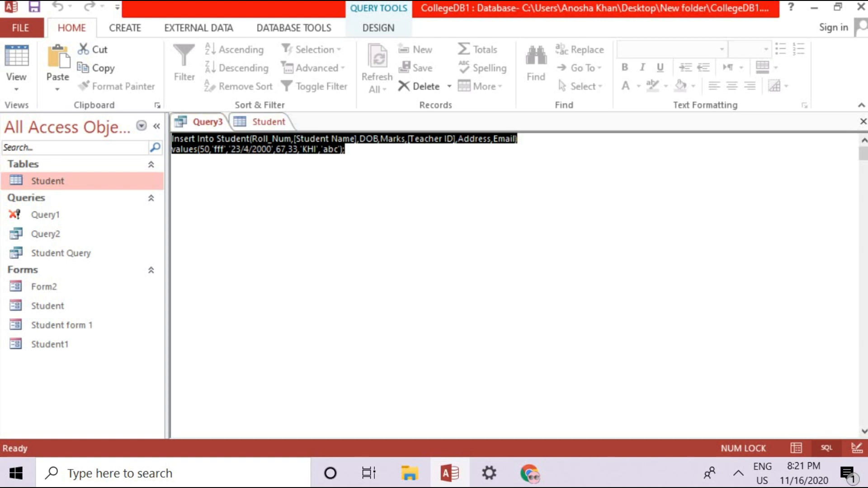
text(Update)
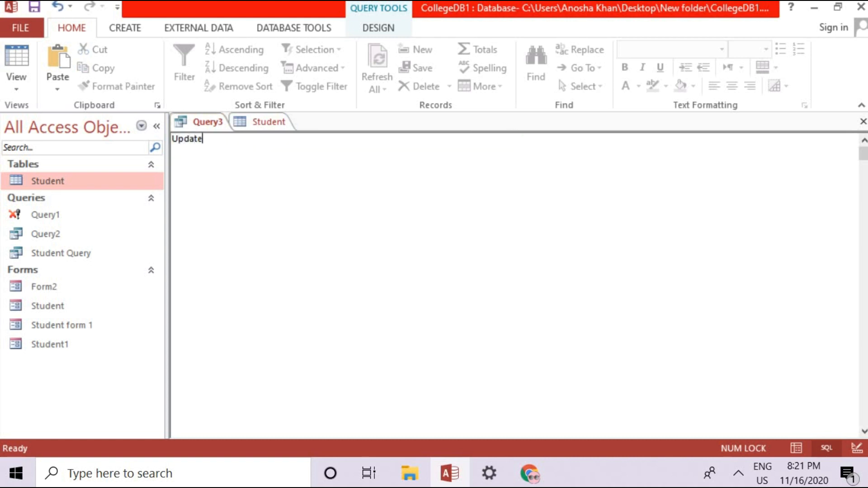
text( Student )
text(set)
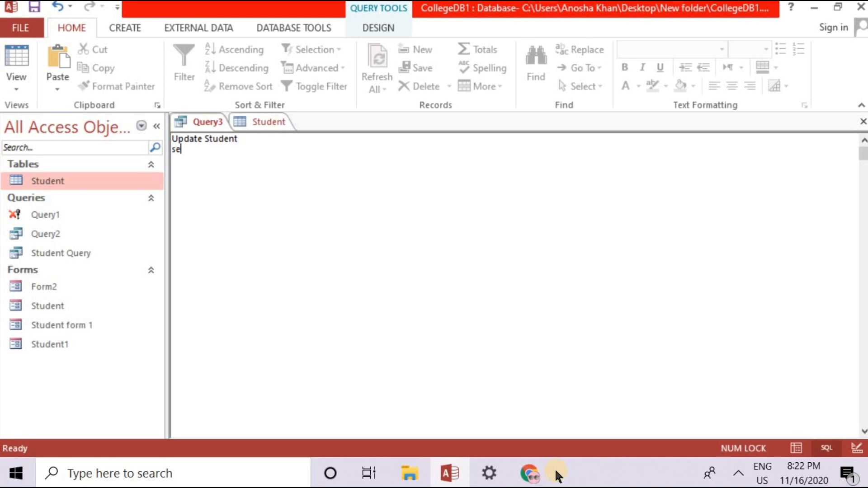
Step: Look up the Roll_Num and Student Name of the Roll_Num 50 record in the Student table
click(266, 129)
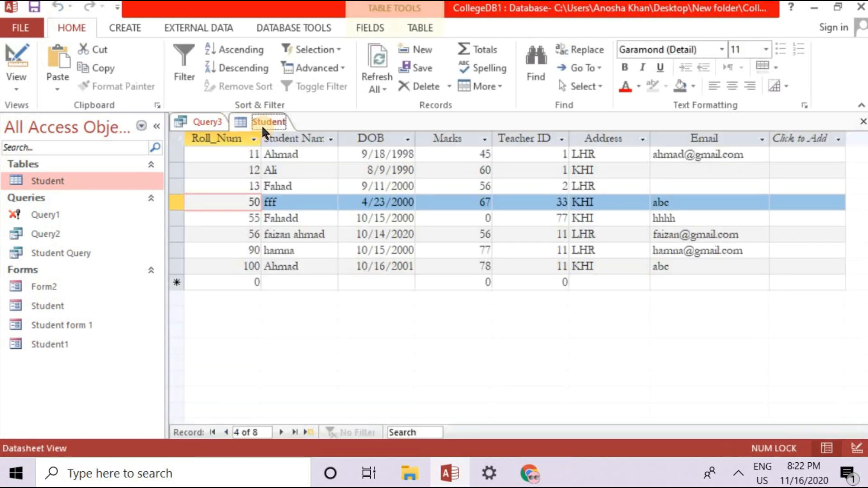
click(248, 201)
click(266, 202)
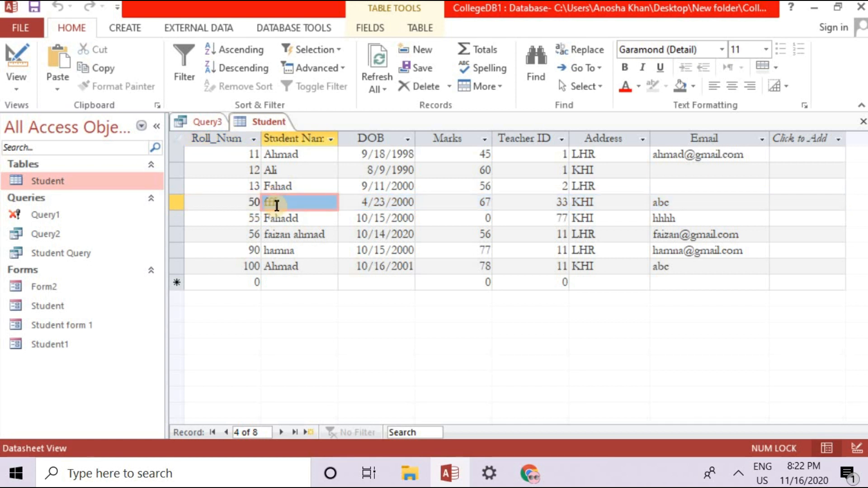
Step: Complete the Update Student statement in Query3 to set [Student Name] to a new quoted student name where Roll_Num=50
click(209, 120)
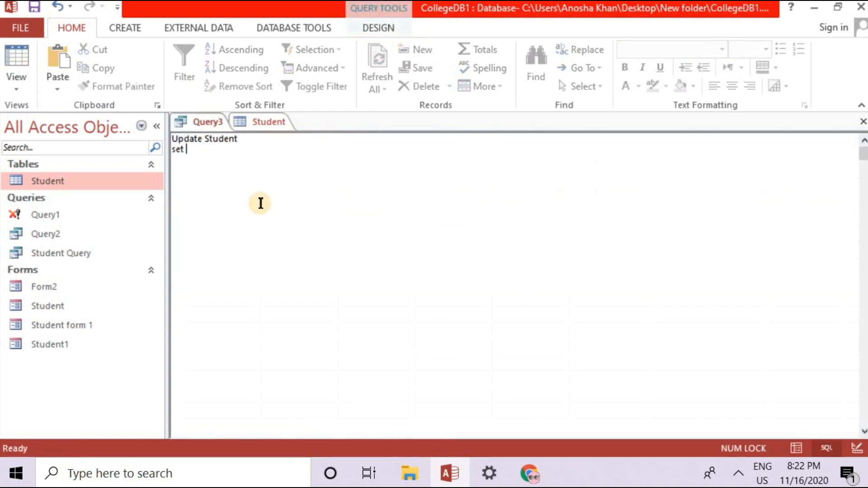
text([Studen)
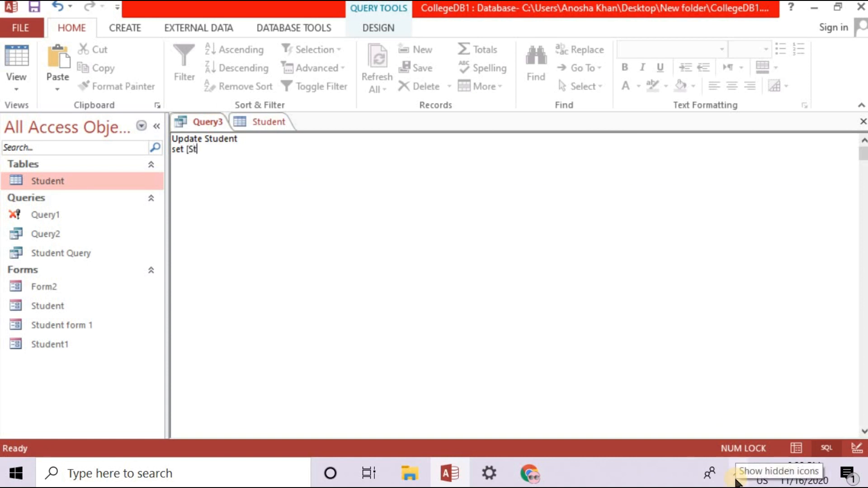
text(t Name]=)
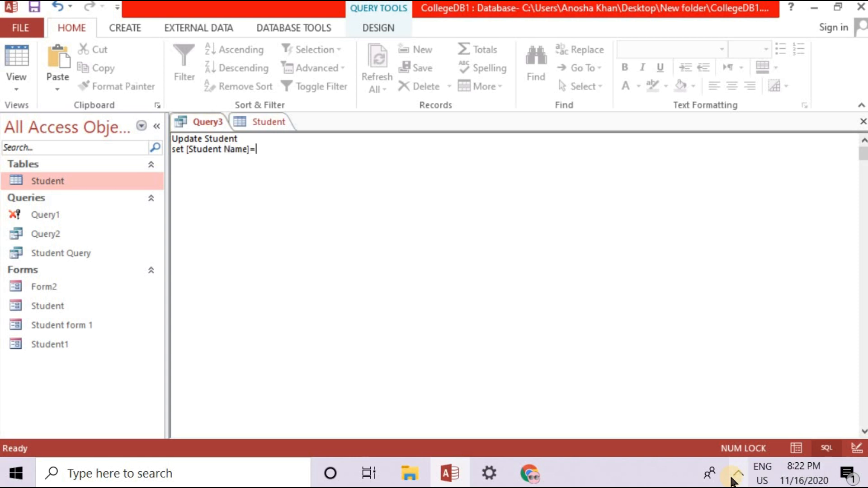
text(')
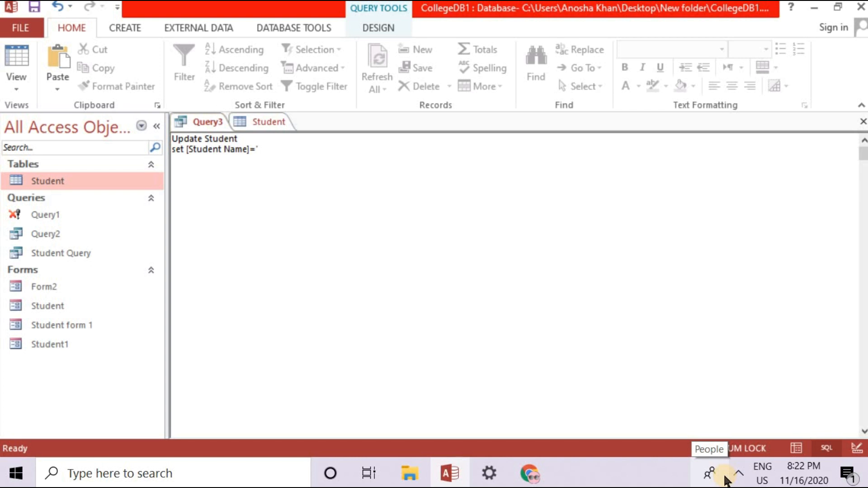
text(Shahid)
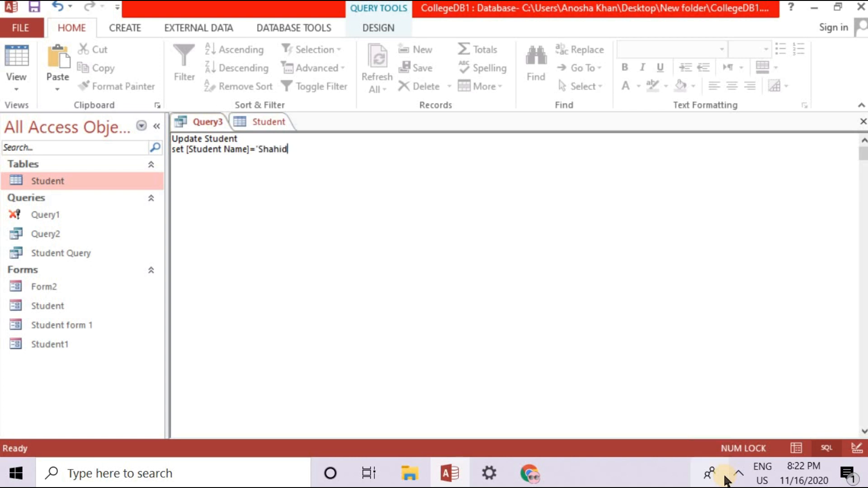
text(')
key(Return)
text(where Roll_Num=50;)
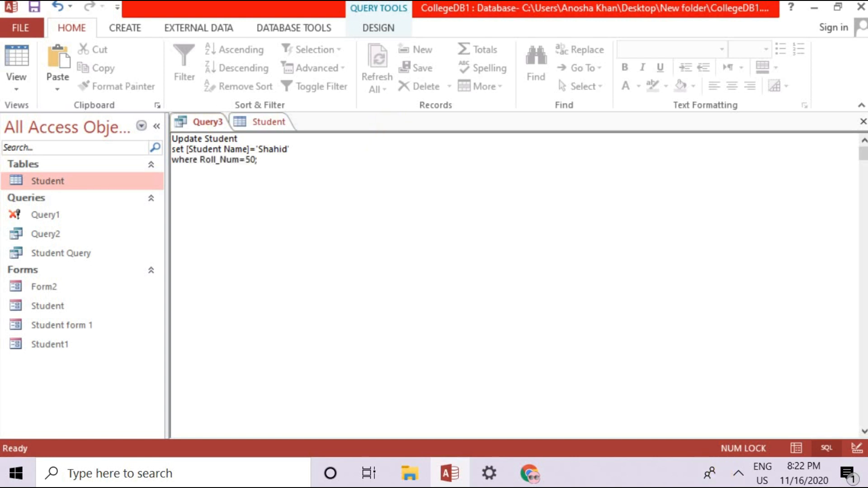
Step: Run the update query, accept the row update and check the Roll_Num 50 record in the Student table
click(382, 27)
click(61, 76)
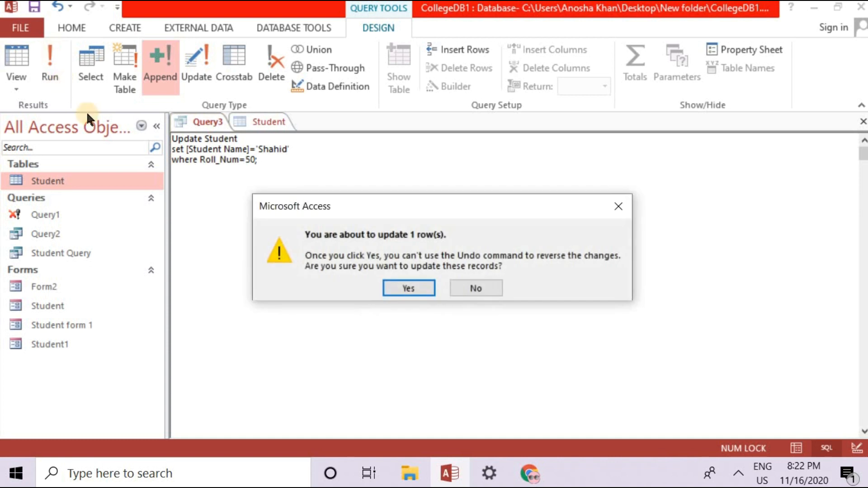
click(406, 289)
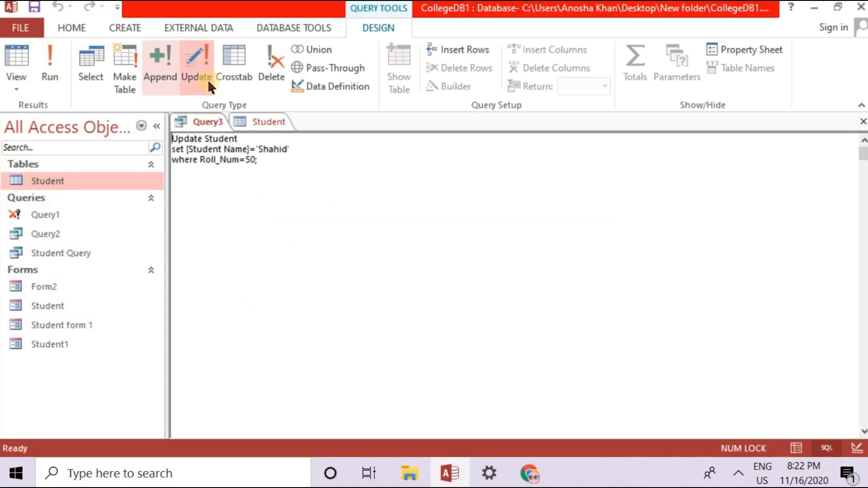
click(255, 121)
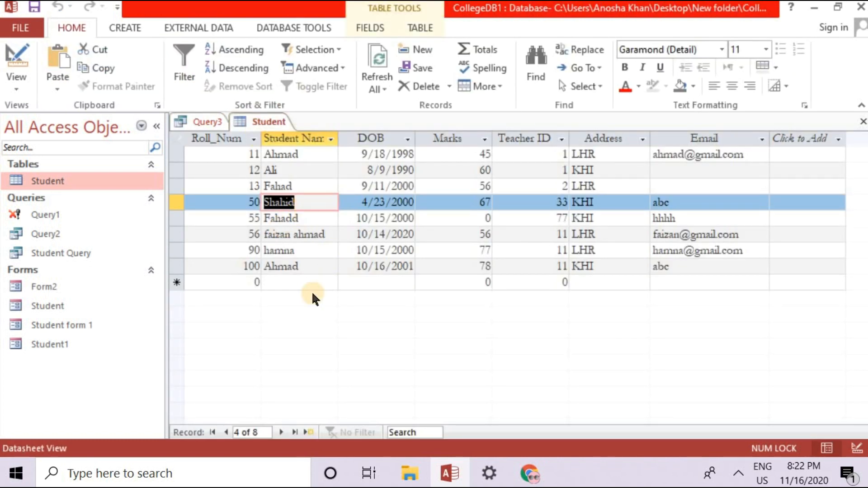
Step: Replace the whole Update statement in Query3 with the template DELETE FROM table_name WHERE condition;
click(184, 119)
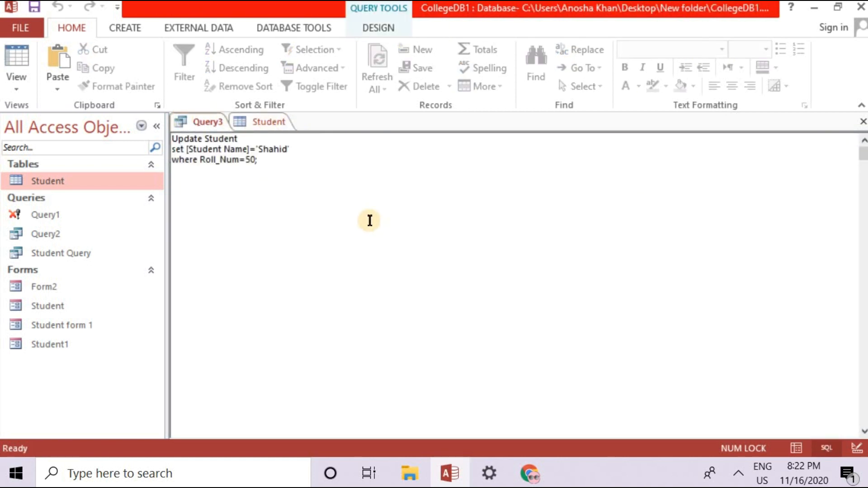
key(ctrl+a)
text(DELETE FROM table_name WHERE condition;)
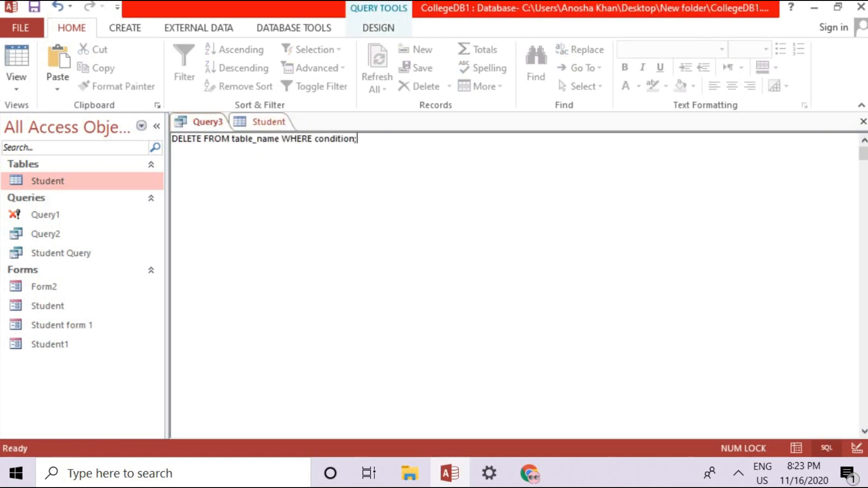
Step: Fill the DELETE template with table Student and condition Roll_Num=50, and put the WHERE clause on its own line
click(239, 143)
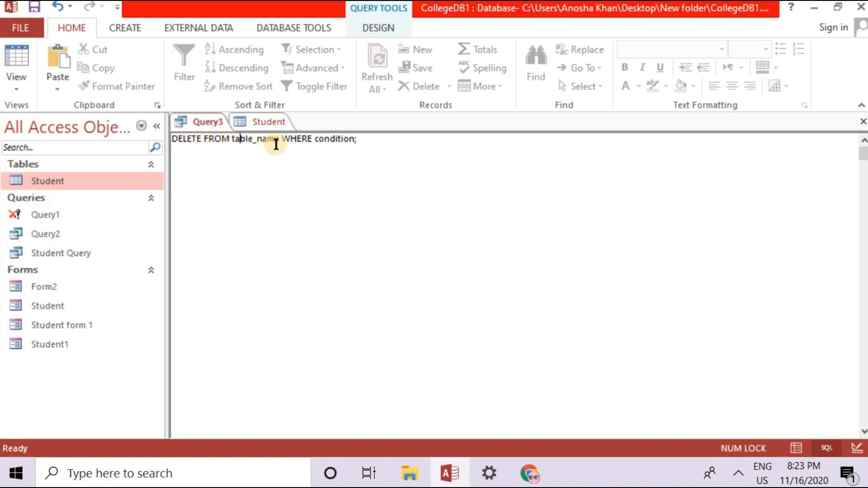
drag(276, 143, 233, 135)
key(Delete)
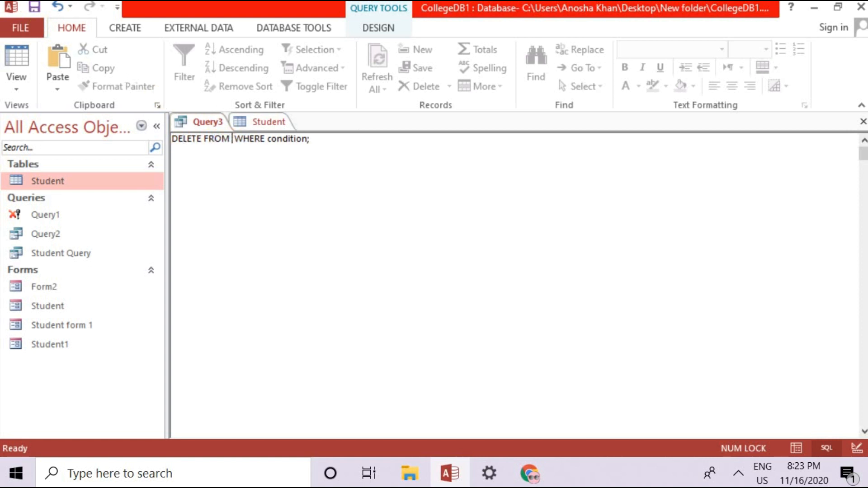
text(Student)
double_click(327, 138)
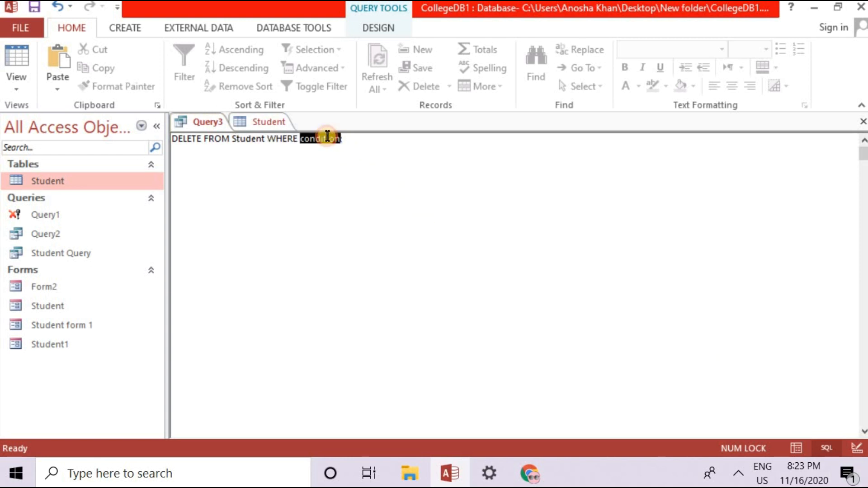
text(Roll_Num=50;)
click(267, 139)
key(Return)
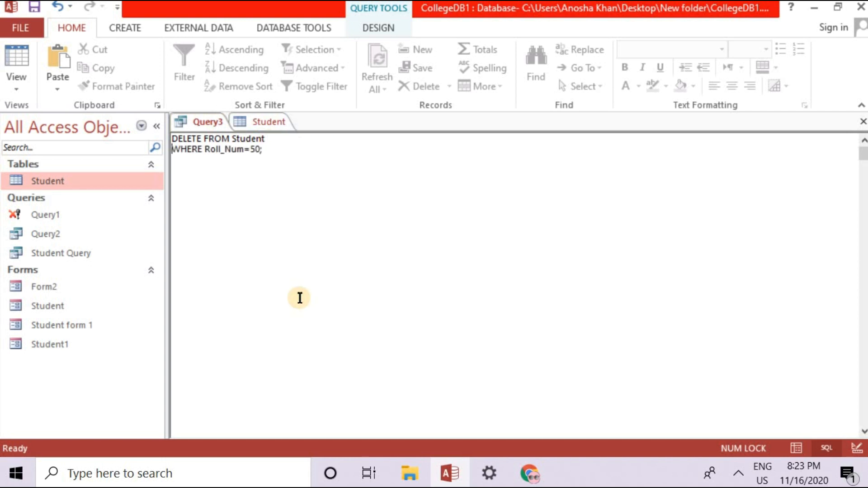
Step: Run the delete query, accept the row deletion and refresh the records shown in the Student table
click(407, 27)
click(53, 62)
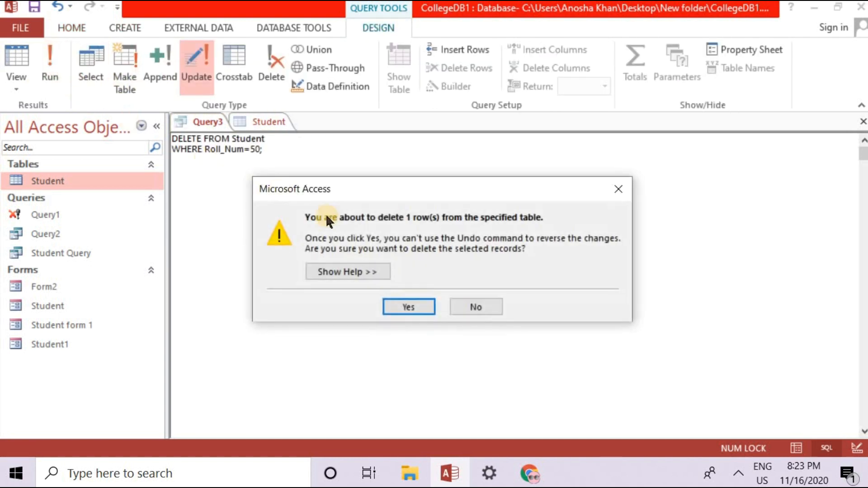
click(427, 305)
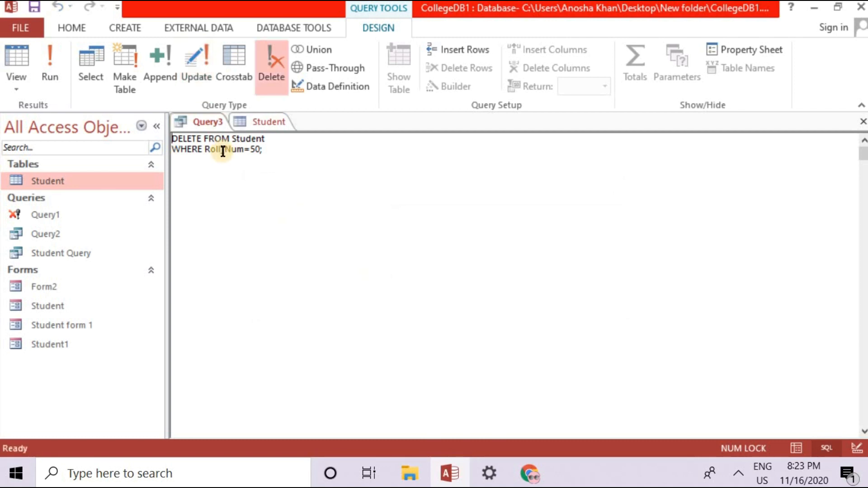
click(262, 122)
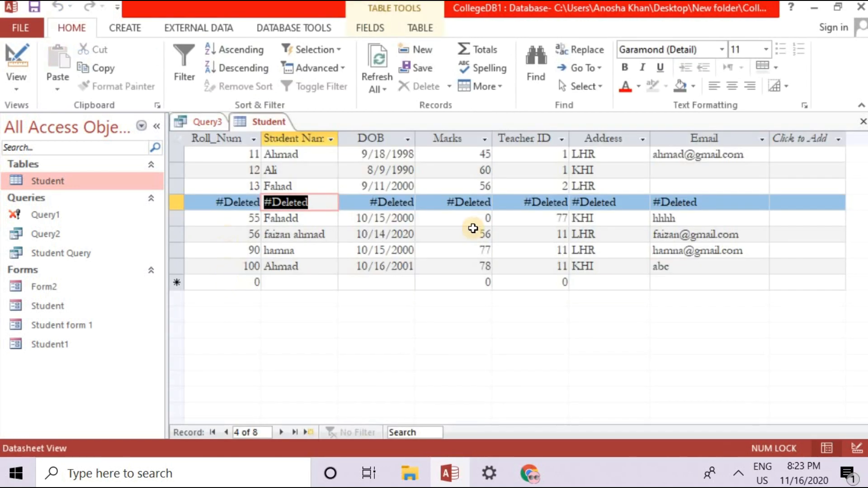
click(379, 58)
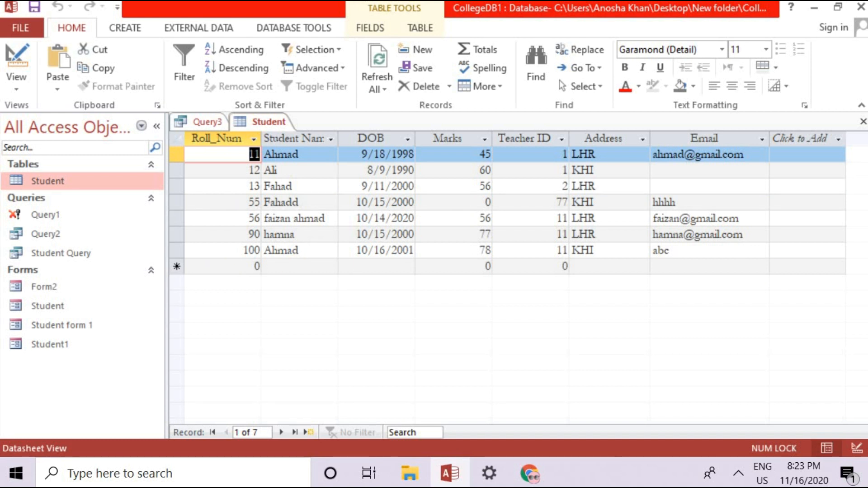
Step: Switch to Chrome, review the w3schools DELETE syntax, its WHERE note and the SQL tutorial topic list, and return to Access
click(530, 472)
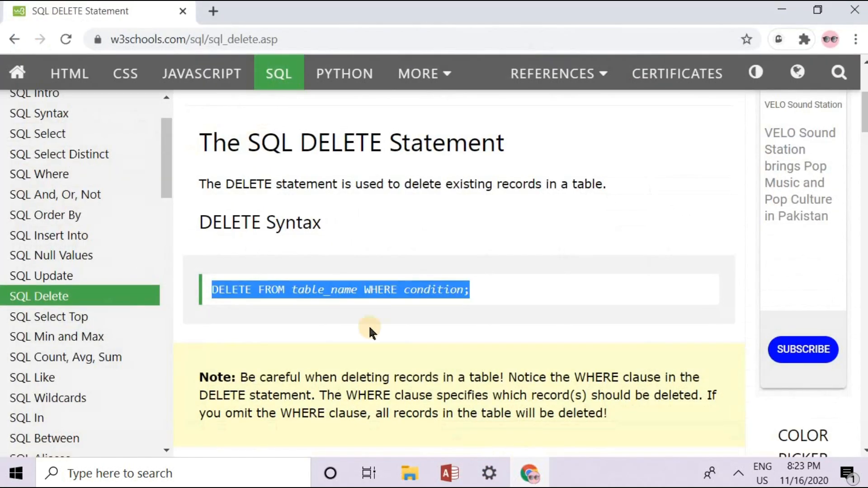
scroll(132, 246, up, 5)
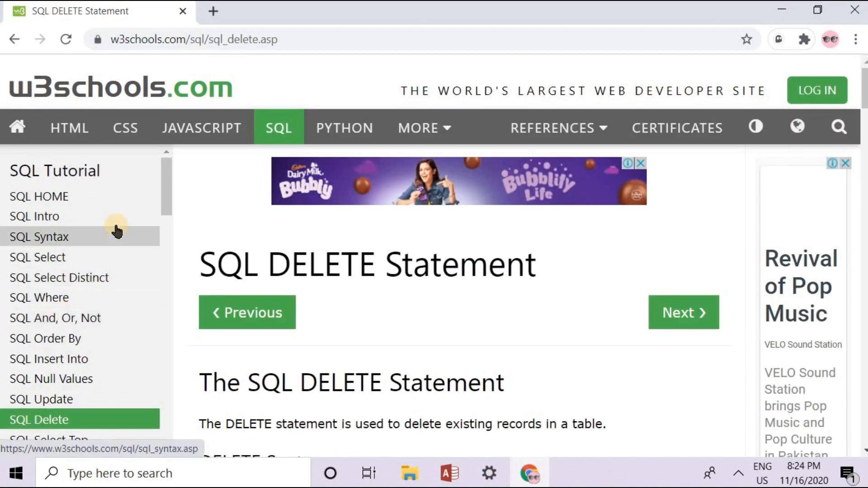
scroll(117, 231, down, 5)
scroll(500, 316, down, 7)
click(425, 257)
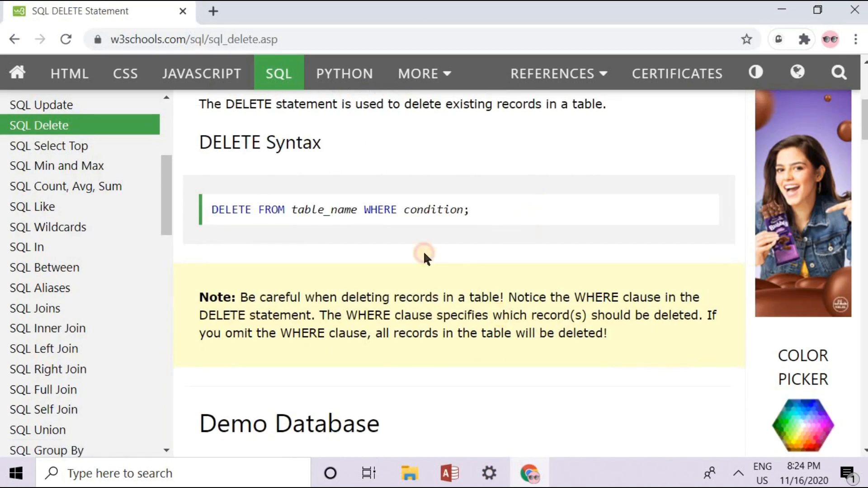
scroll(615, 267, down, 7)
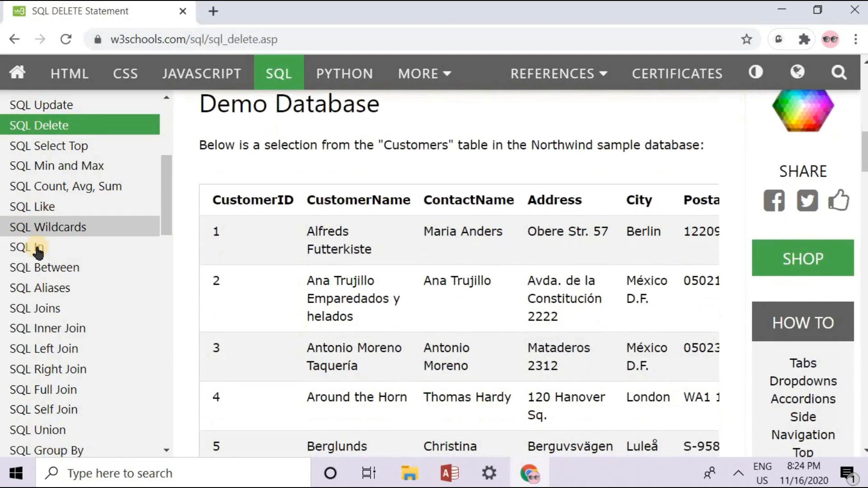
scroll(438, 372, up, 14)
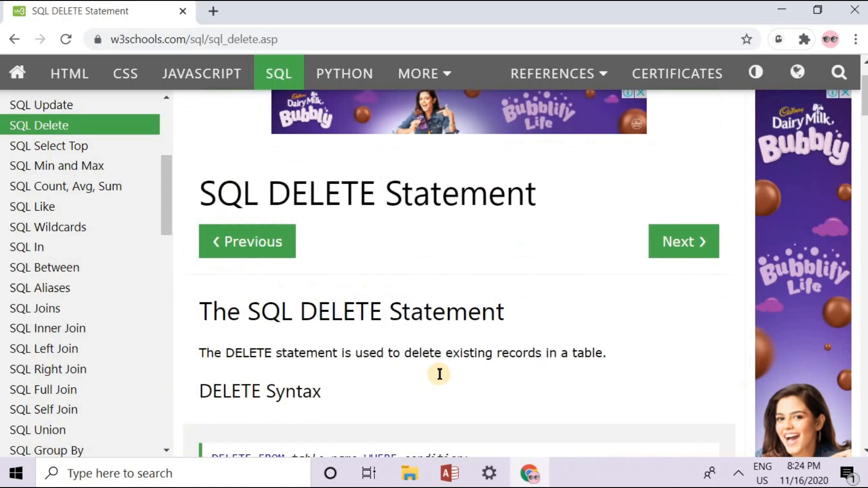
scroll(445, 357, down, 7)
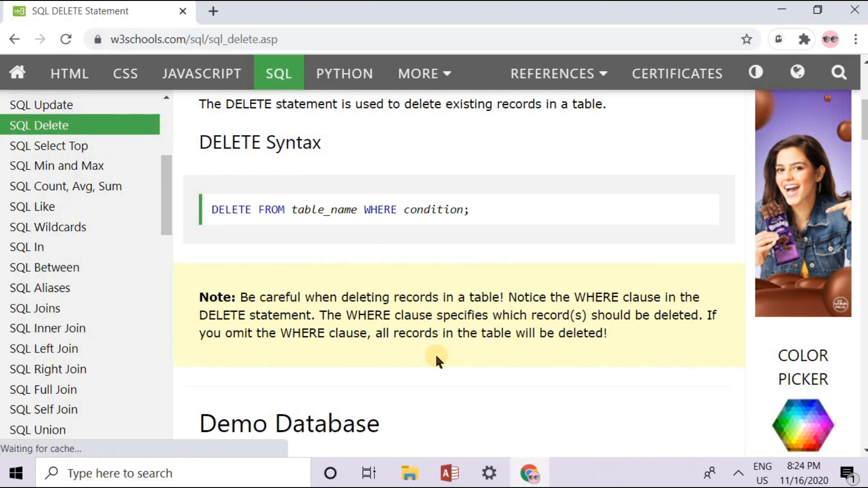
scroll(68, 194, down, 9)
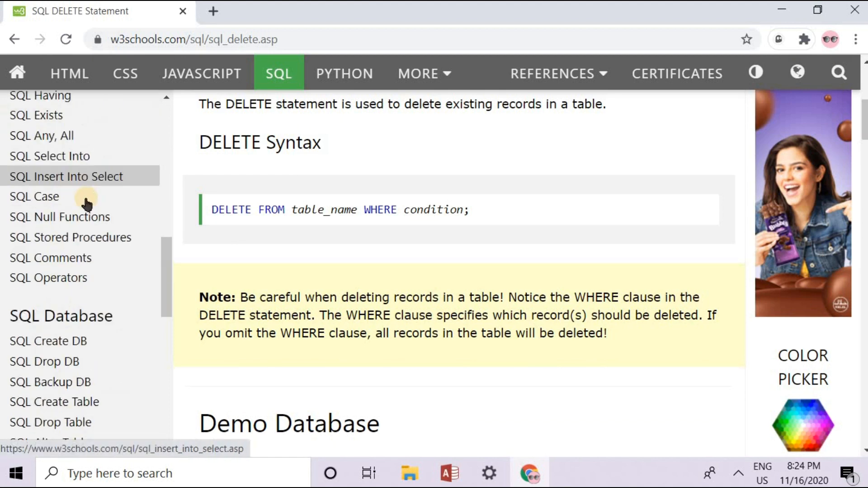
scroll(485, 425, up, 7)
scroll(107, 407, up, 9)
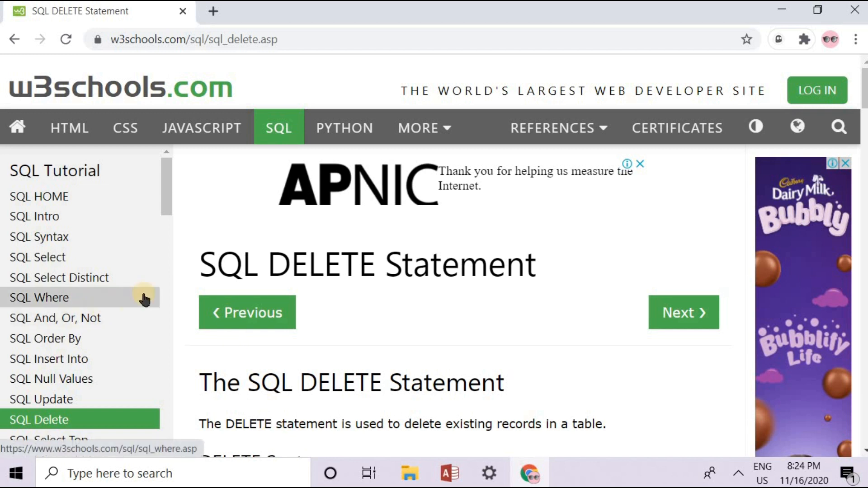
scroll(167, 283, down, 7)
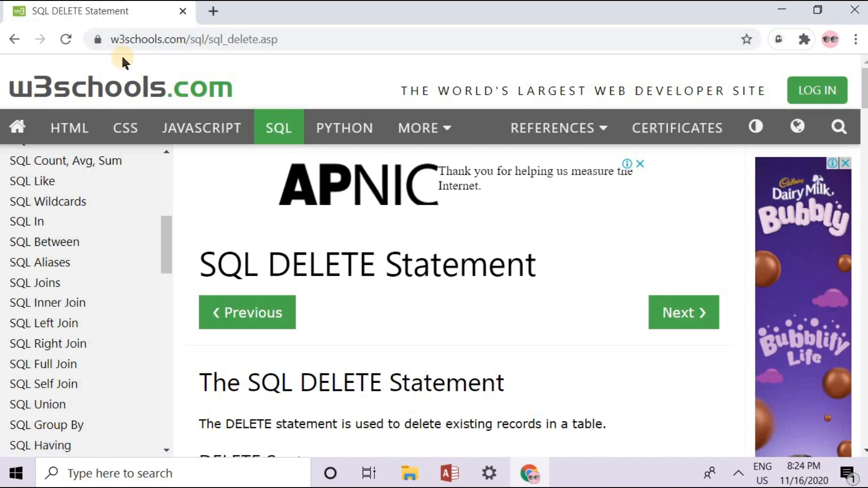
click(450, 474)
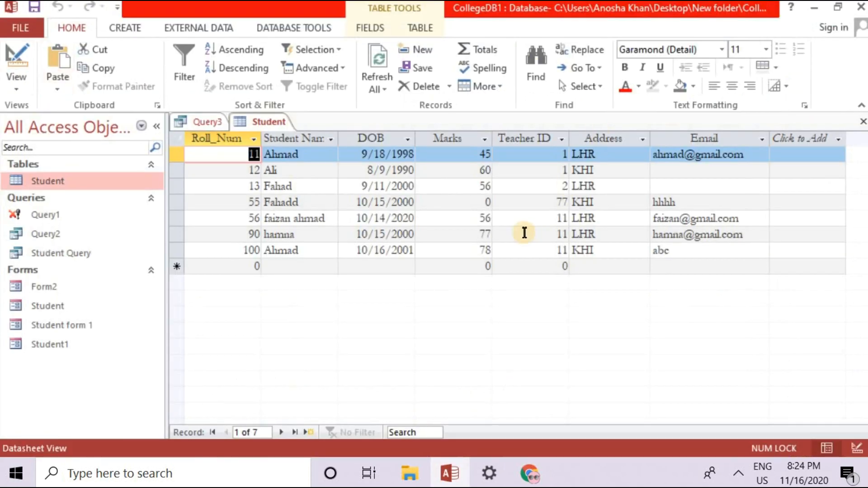